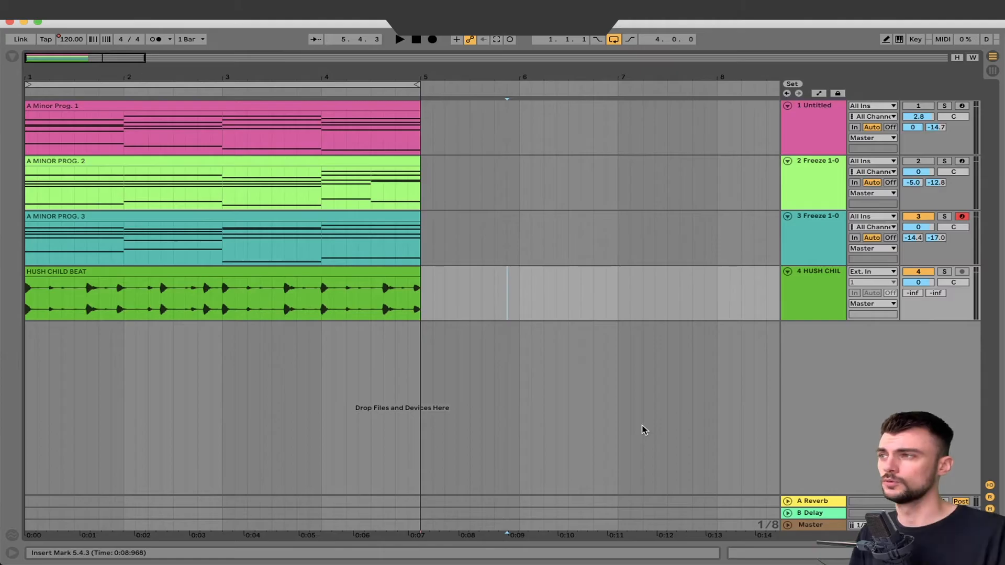
Step: Activate track 1 and deactivate track 3 and the HUSH CHILD beat track
{"action": "left_click", "coordinate": [837, 135]}
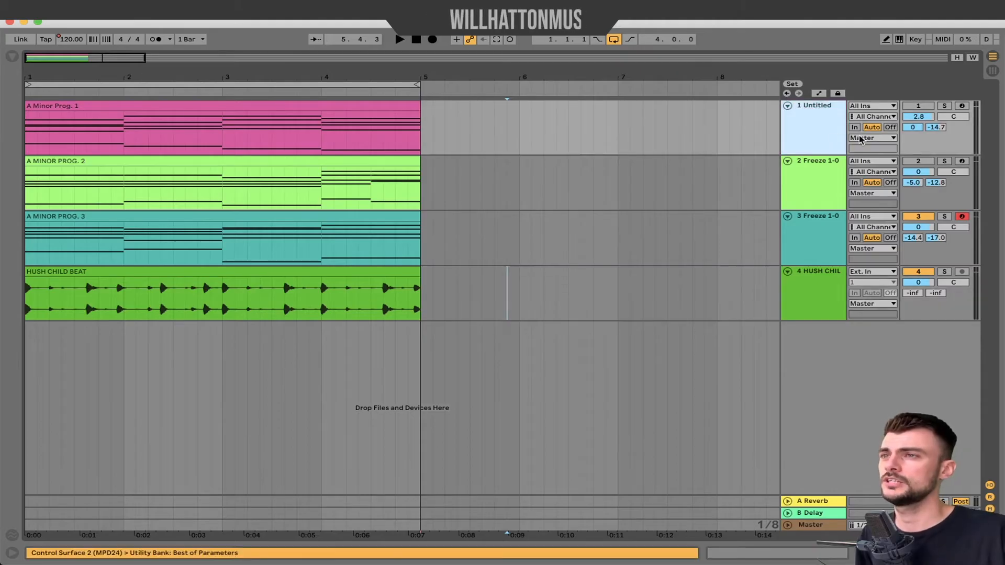
{"action": "left_click", "coordinate": [923, 107]}
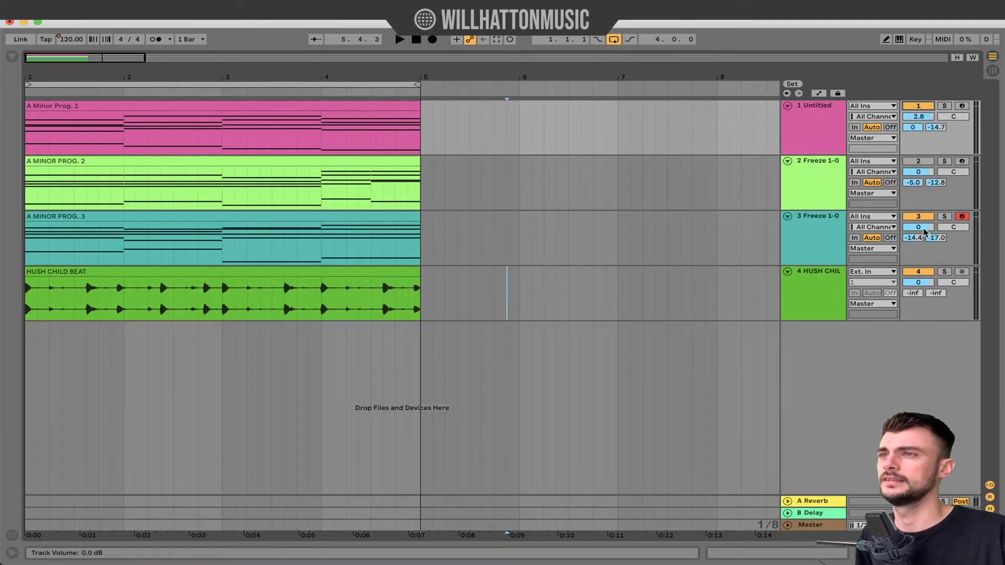
{"action": "left_click", "coordinate": [919, 217]}
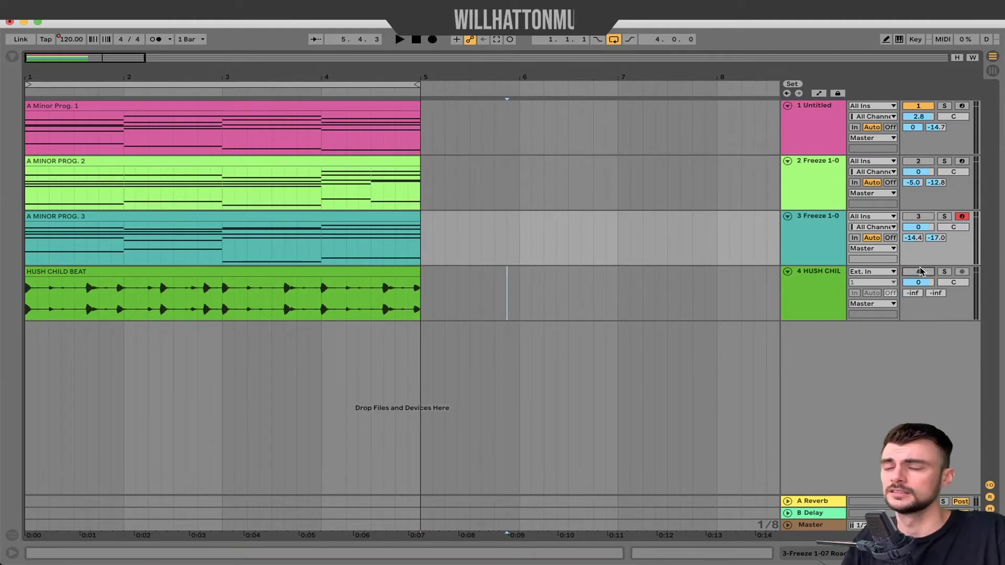
Step: Solo the first chord track and play it back with its sampler and EQ Eight devices shown
{"action": "left_click", "coordinate": [806, 140]}
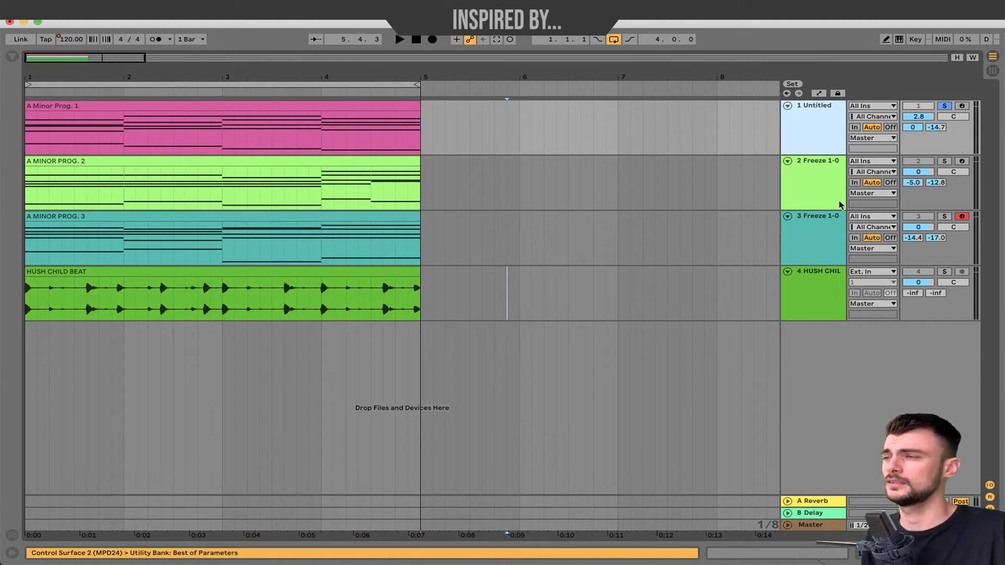
{"action": "key", "text": "space"}
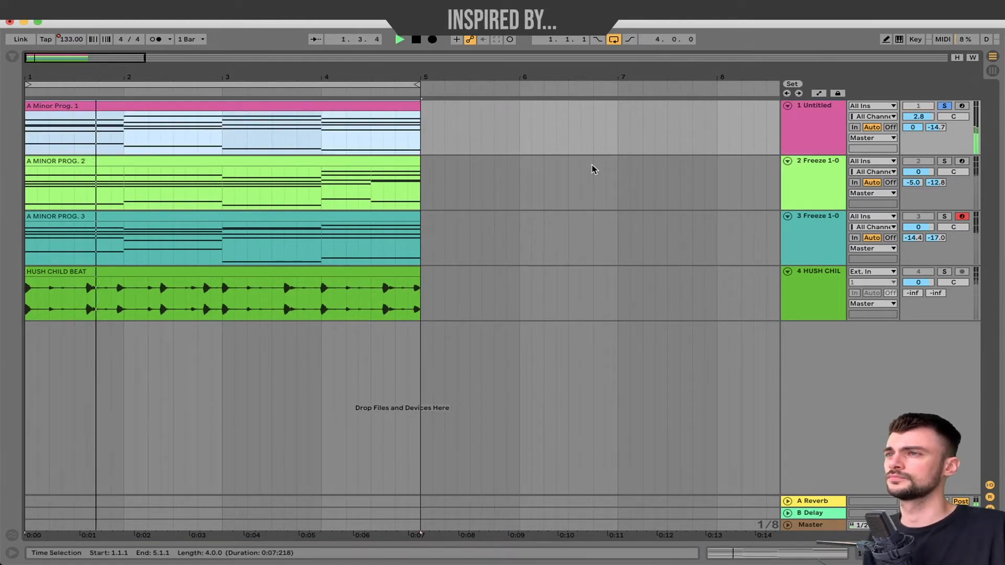
{"action": "double_click", "coordinate": [805, 145]}
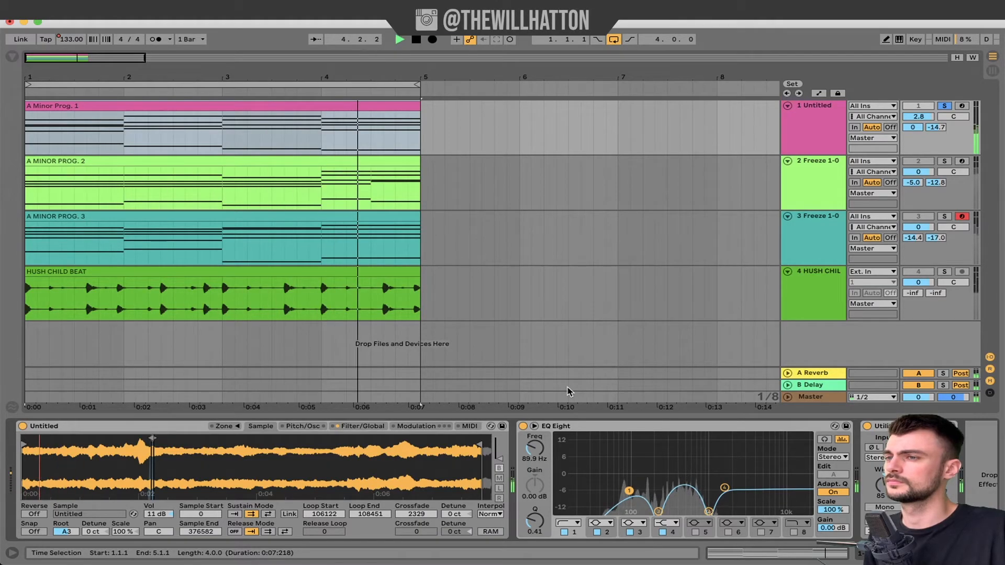
{"action": "key", "text": "space"}
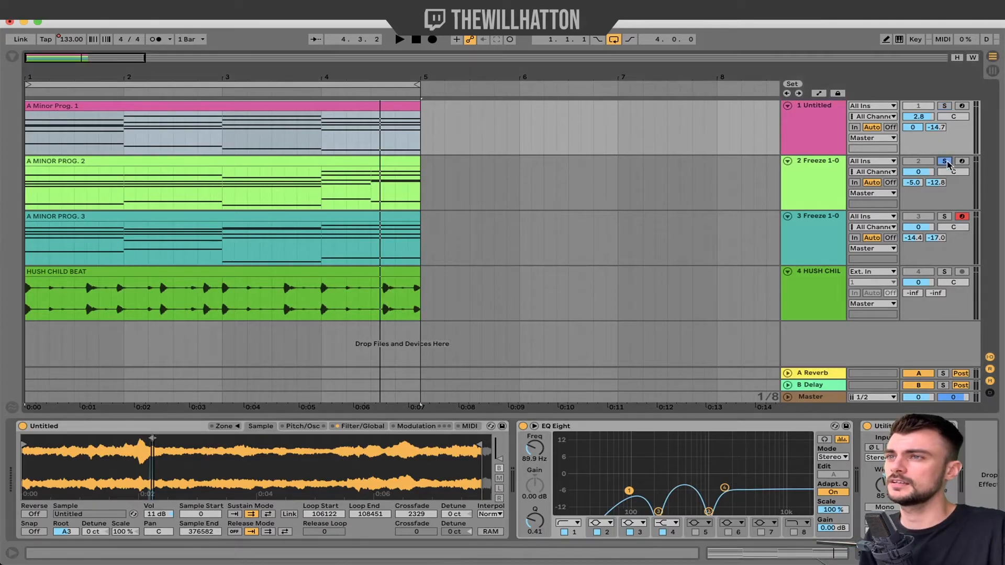
Step: Solo track 2 with the Niagara Falls sample, play it back and unfold its EQ Eight to view the curve
{"action": "left_click", "coordinate": [833, 178]}
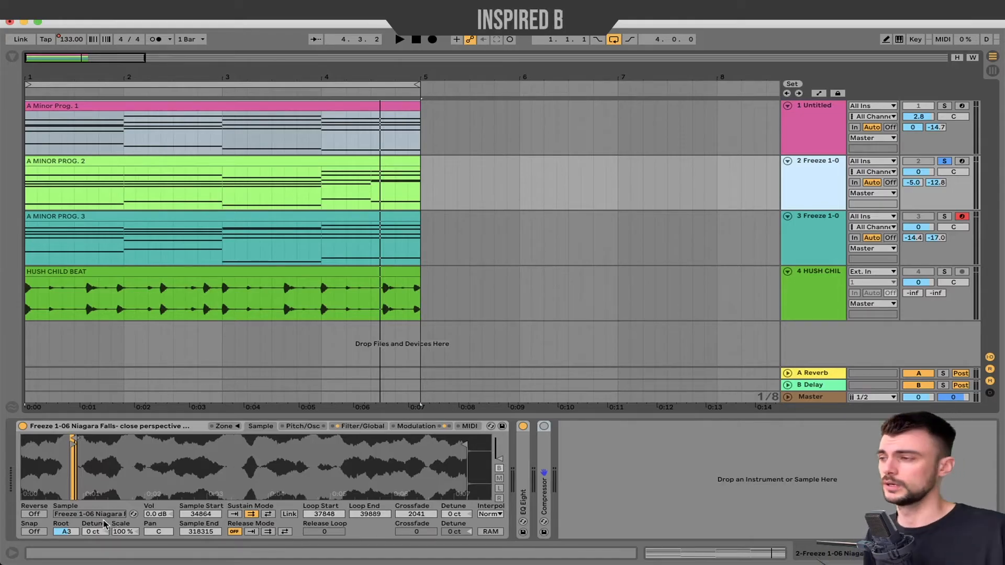
{"action": "key", "text": "space"}
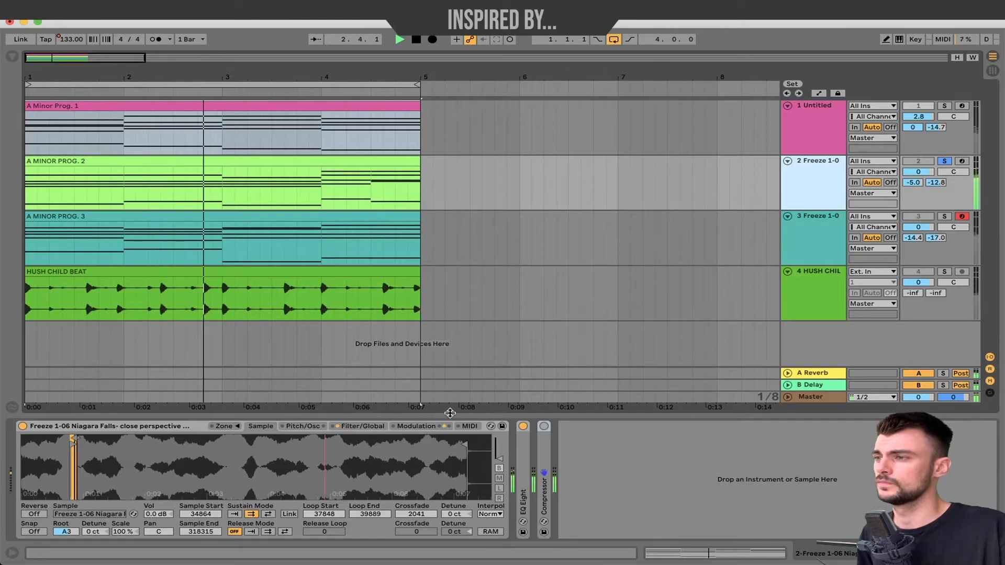
{"action": "double_click", "coordinate": [525, 455]}
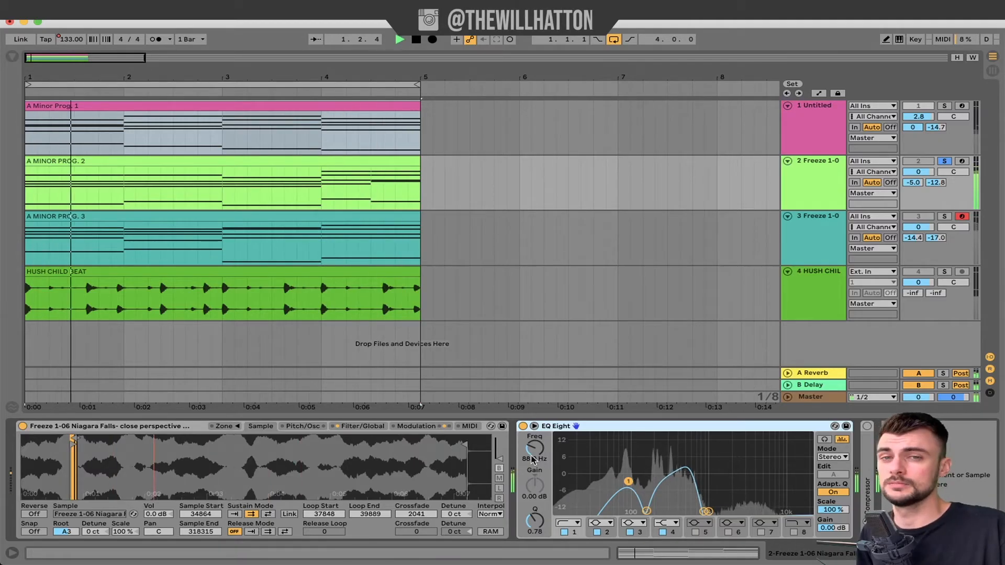
{"action": "key", "text": "space"}
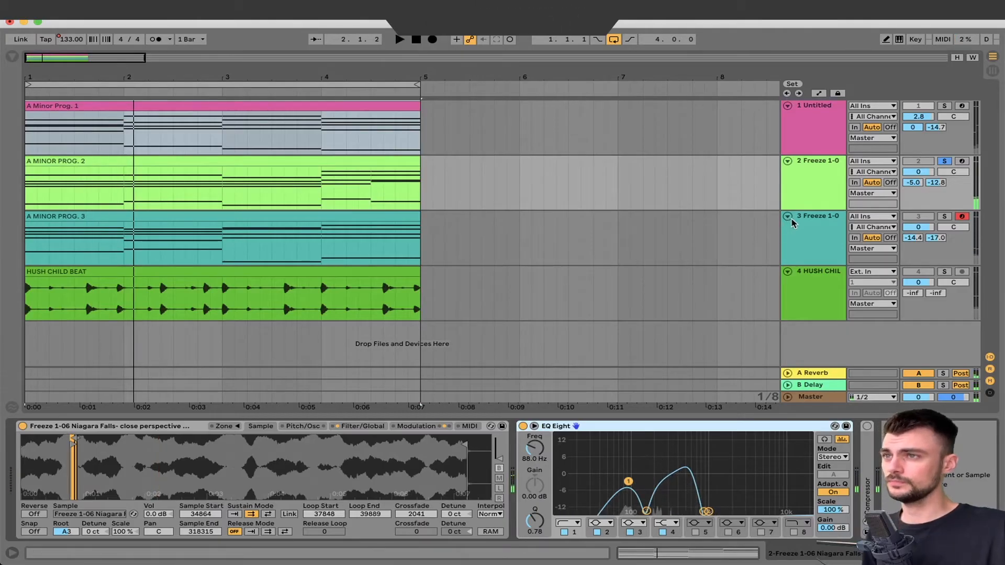
Step: Examine the Roadside Fort Kent sampler, EQ Eight and Compressor on track 3
{"action": "left_click", "coordinate": [807, 225]}
{"action": "left_click", "coordinate": [945, 217]}
{"action": "left_click", "coordinate": [944, 271]}
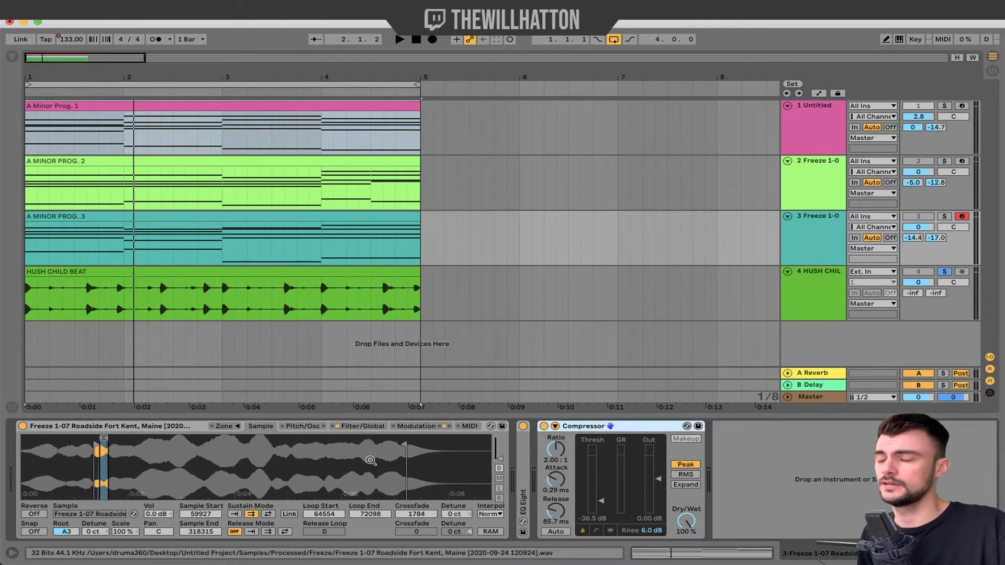
{"action": "double_click", "coordinate": [524, 458]}
{"action": "double_click", "coordinate": [574, 428]}
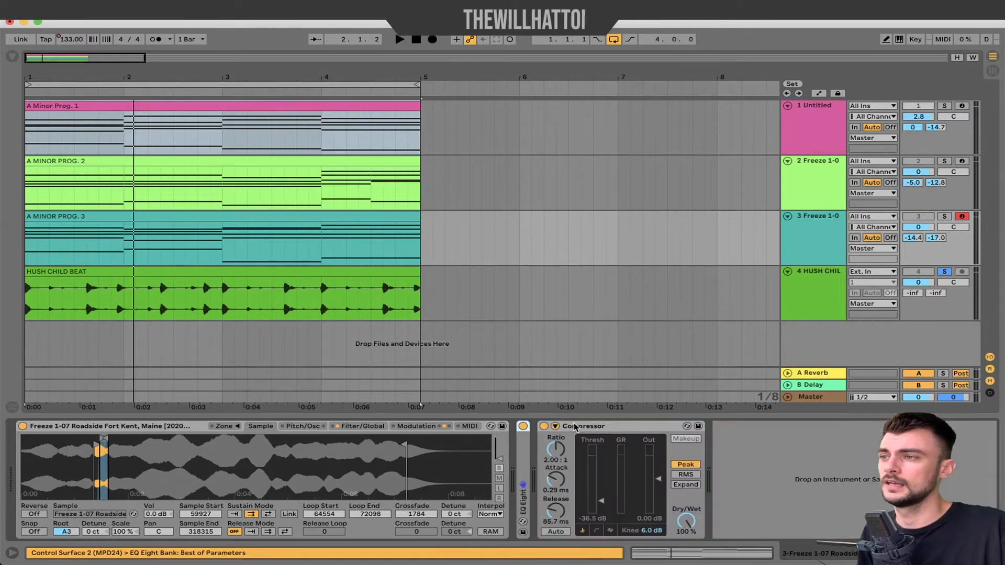
{"action": "left_click", "coordinate": [576, 426]}
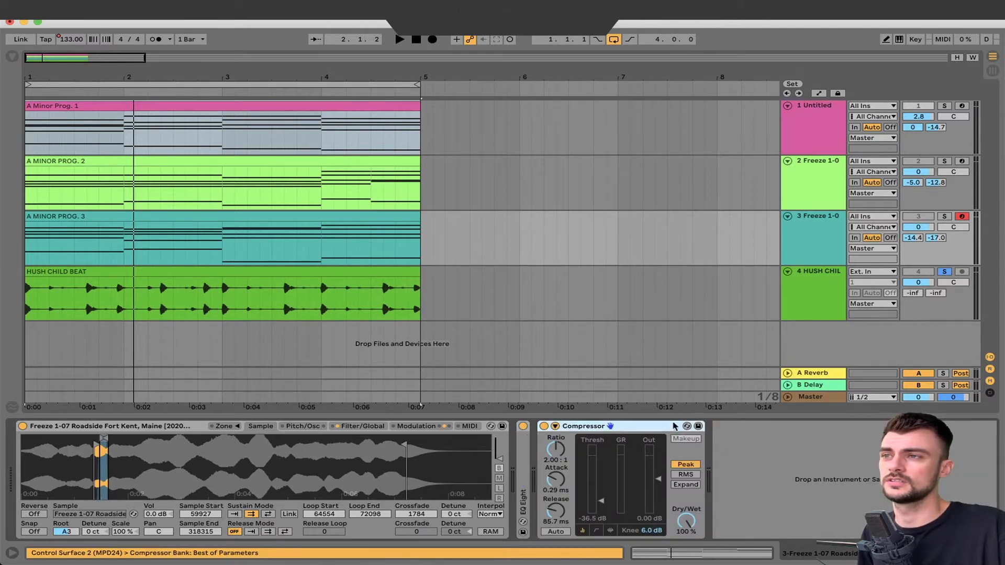
{"action": "left_click", "coordinate": [814, 251]}
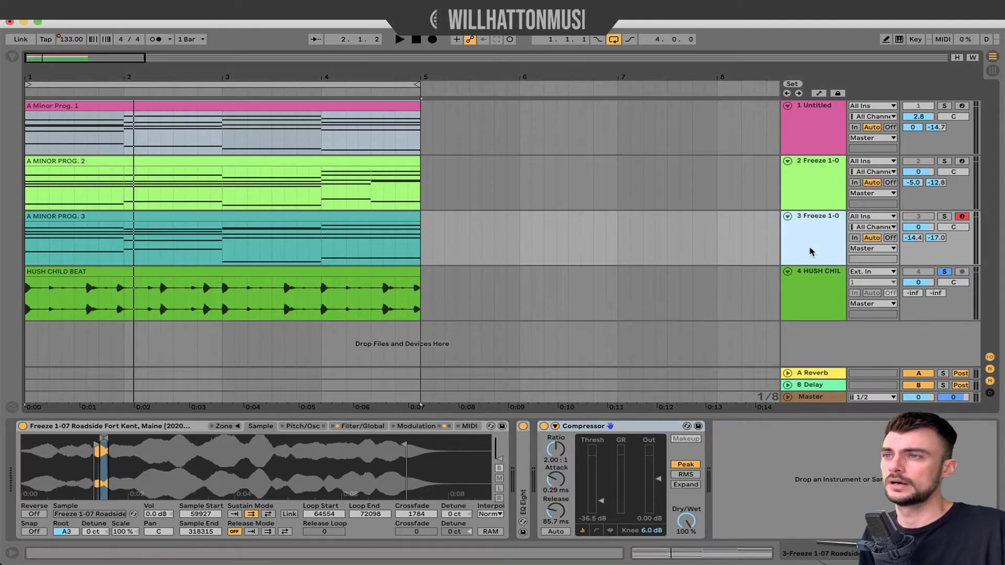
Step: Solo track 3 and play it back while slightly adjusting its volume
{"action": "left_click", "coordinate": [945, 216]}
{"action": "key", "text": "space"}
{"action": "left_click_drag", "start_coordinate": [917, 230], "coordinate": [916, 228]}
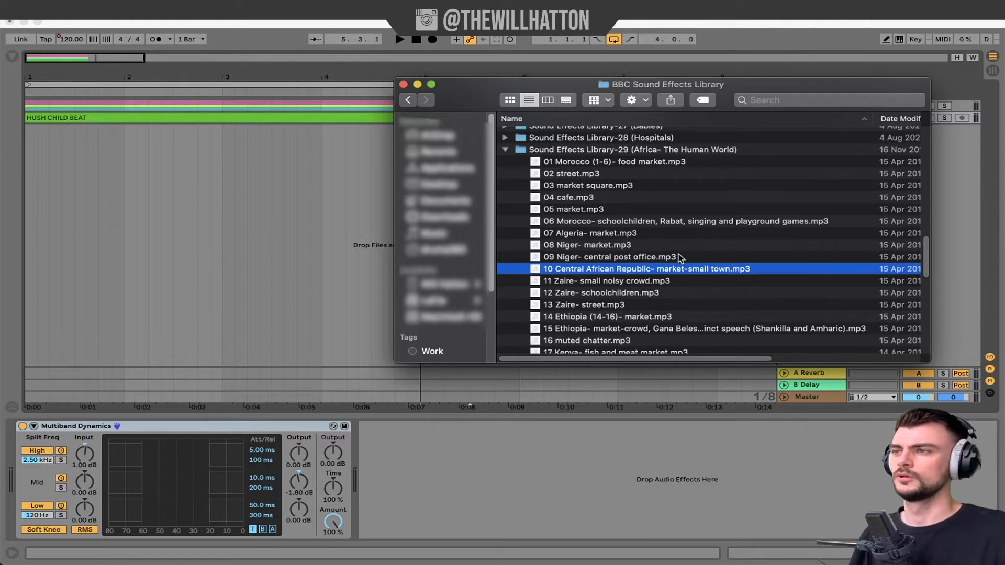
Step: Import "10 Central African Republic- market-small town.mp3" as a new audio track at bar 1 and delete its first four bars
{"action": "left_click_drag", "start_coordinate": [704, 270], "coordinate": [29, 138]}
{"action": "left_click", "coordinate": [191, 229]}
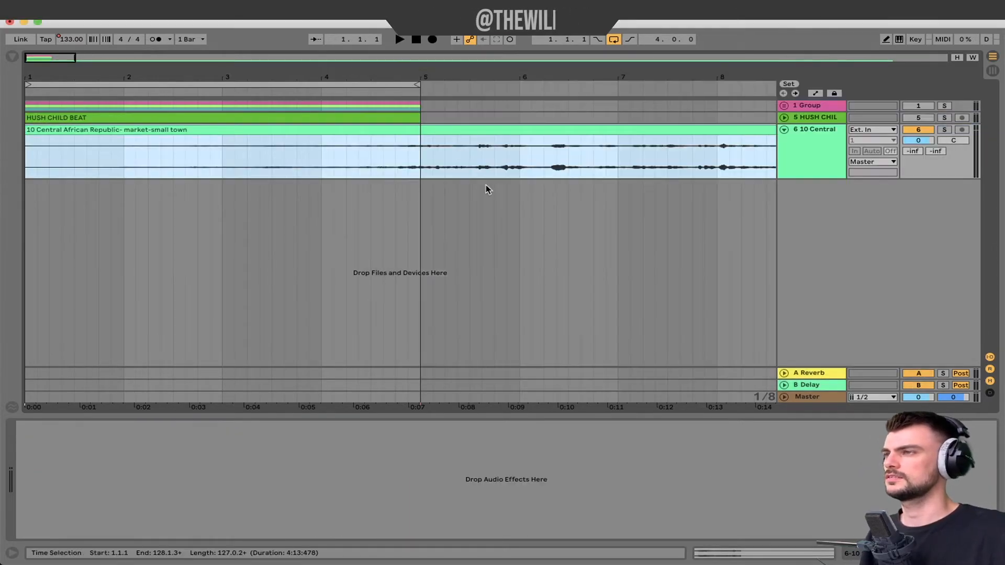
{"action": "left_click_drag", "start_coordinate": [418, 147], "coordinate": [5, 169]}
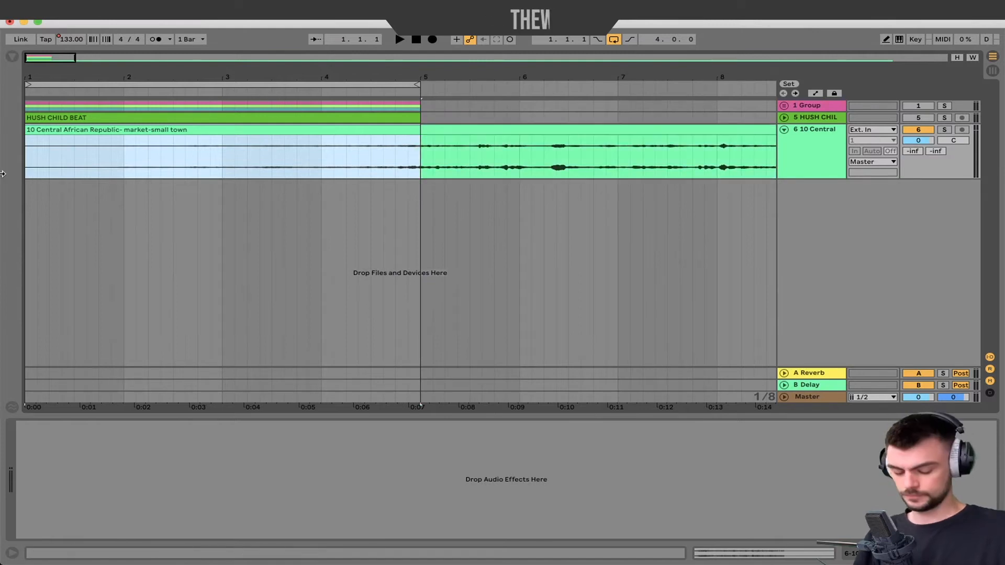
{"action": "key", "text": "Delete"}
Step: Move the remaining market clip to bar 1 and cut off everything past the start of bar 5
{"action": "left_click_drag", "start_coordinate": [563, 128], "coordinate": [78, 134]}
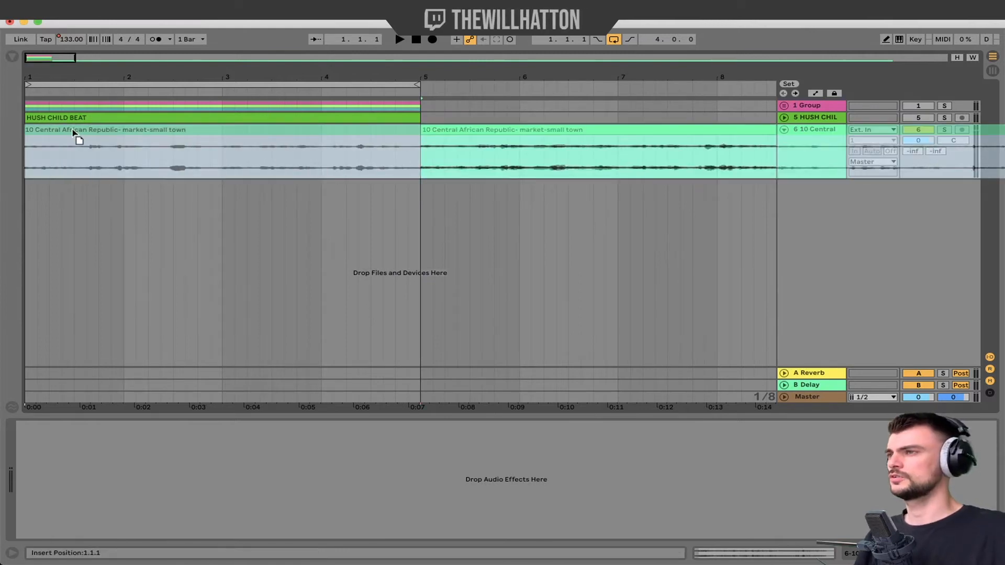
{"action": "left_click_drag", "start_coordinate": [419, 155], "coordinate": [493, 155]}
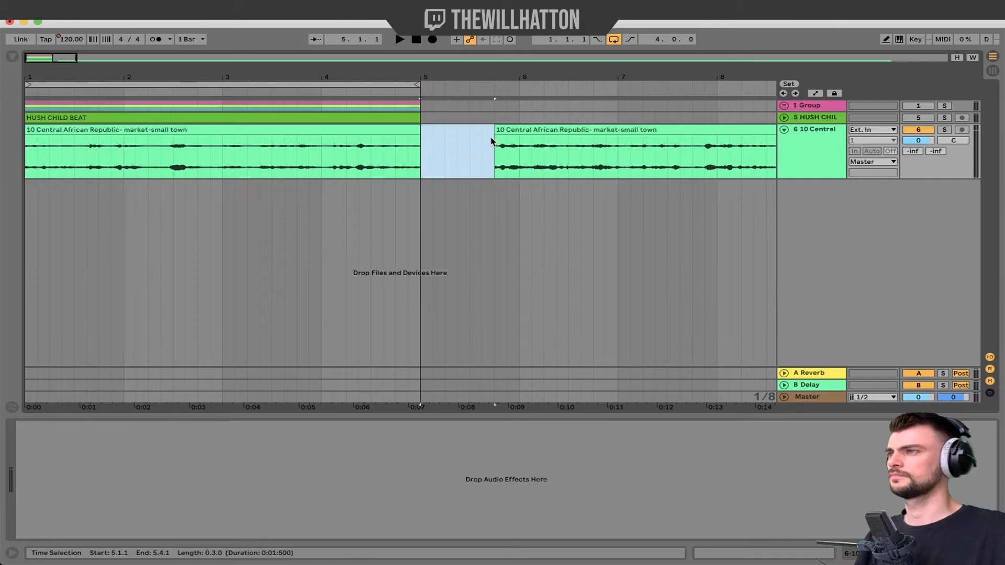
{"action": "key", "text": "Delete"}
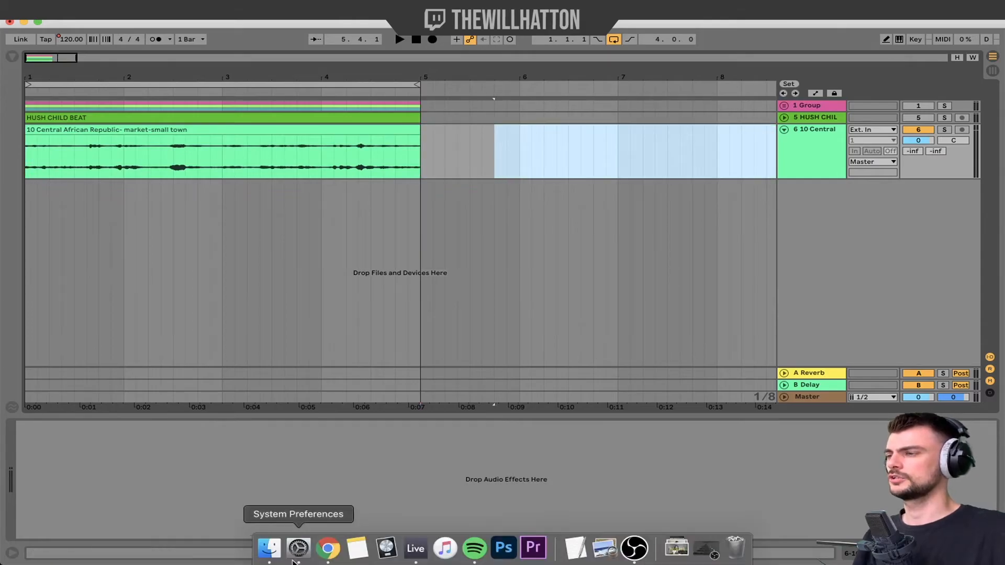
Step: Preview "09 rising tide on rocks.mp3" from Sound Effects Library-11 in Finder and import it as a new audio track at bar 1
{"action": "left_click", "coordinate": [266, 548]}
{"action": "scroll", "coordinate": [620, 286], "scroll_direction": "down", "scroll_amount": 6}
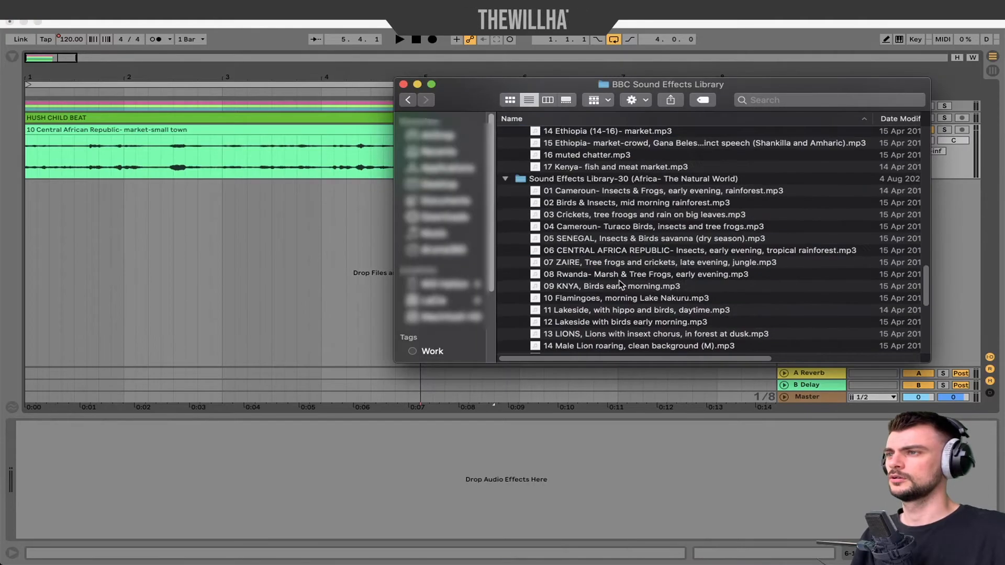
{"action": "left_click", "coordinate": [672, 311]}
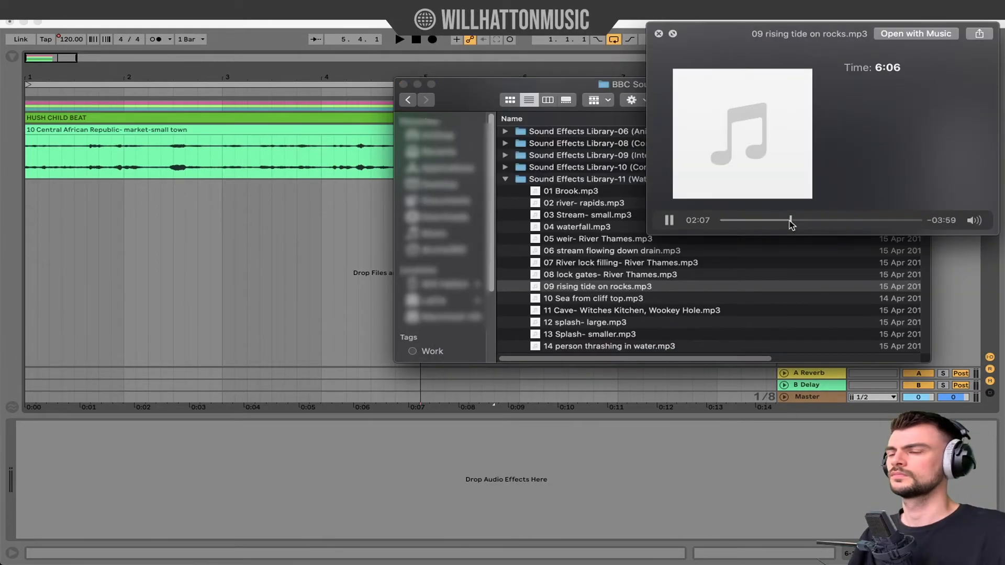
{"action": "key", "text": "space"}
{"action": "left_click_drag", "start_coordinate": [589, 286], "coordinate": [39, 224]}
{"action": "left_click", "coordinate": [174, 240]}
Step: Trim the rising tide clip to a four-bar section from further into the recording, starting at bar 1
{"action": "left_click_drag", "start_coordinate": [26, 186], "coordinate": [260, 209]}
{"action": "left_click_drag", "start_coordinate": [388, 187], "coordinate": [82, 187]}
{"action": "left_click", "coordinate": [424, 203]}
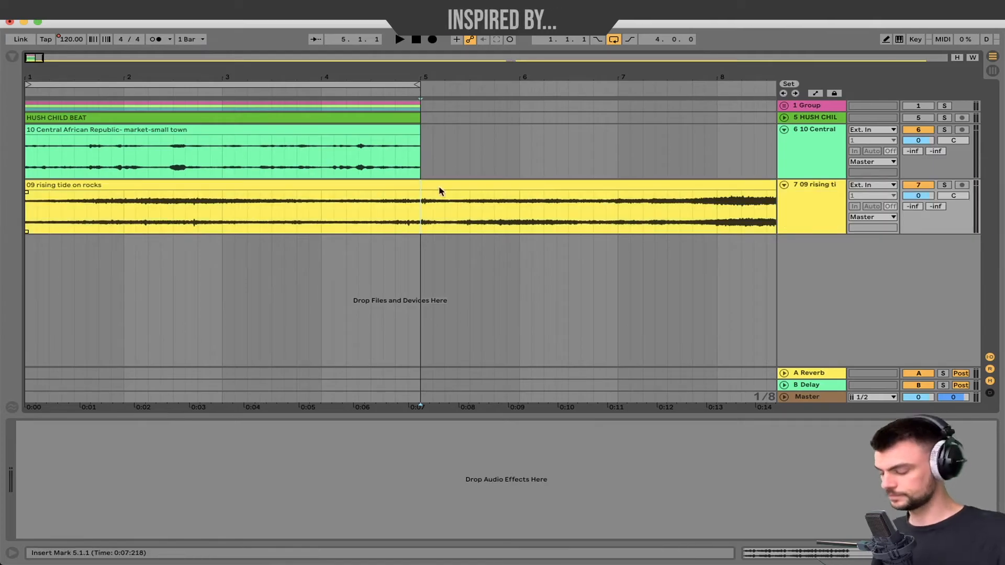
{"action": "left_click", "coordinate": [459, 186]}
{"action": "key", "text": "Delete"}
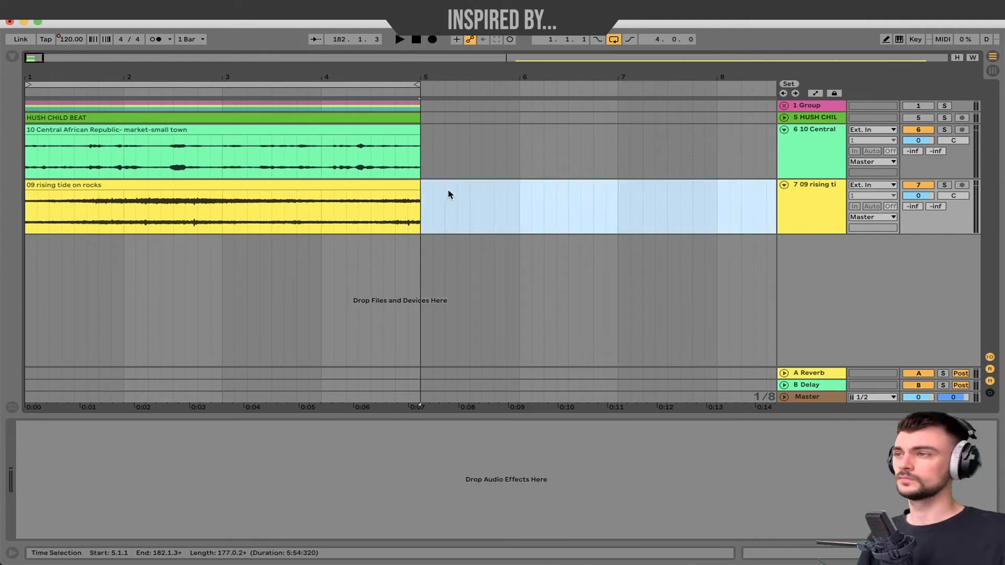
{"action": "left_click", "coordinate": [434, 208]}
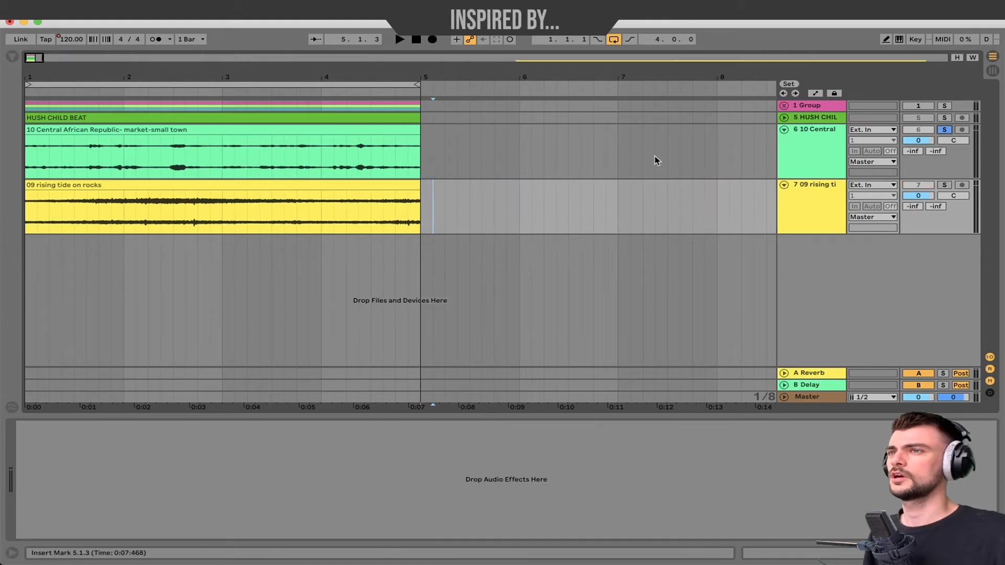
Step: Listen to the market and rising tide tracks one after the other in solo, and unsolo them
{"action": "left_click", "coordinate": [204, 130]}
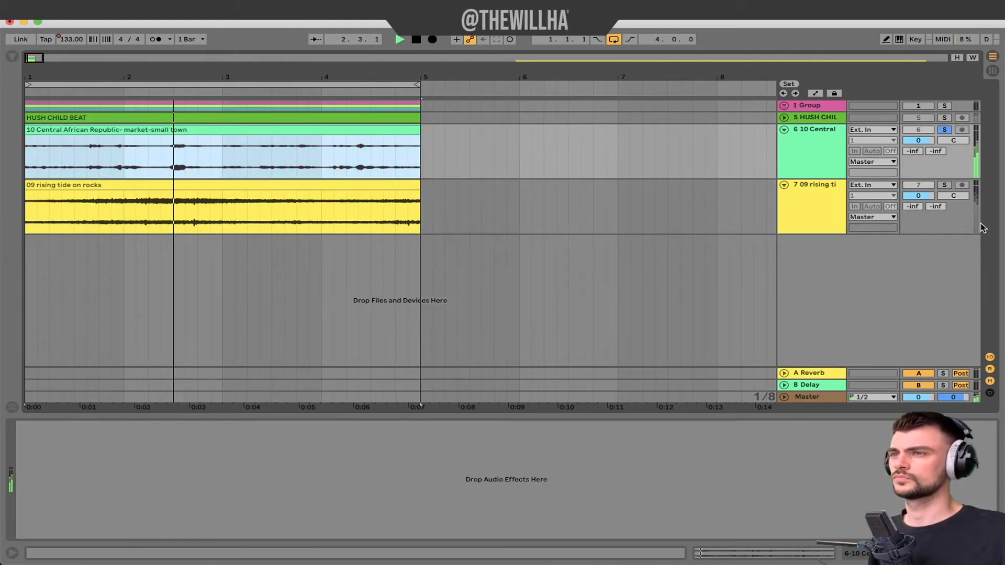
{"action": "key", "text": "space"}
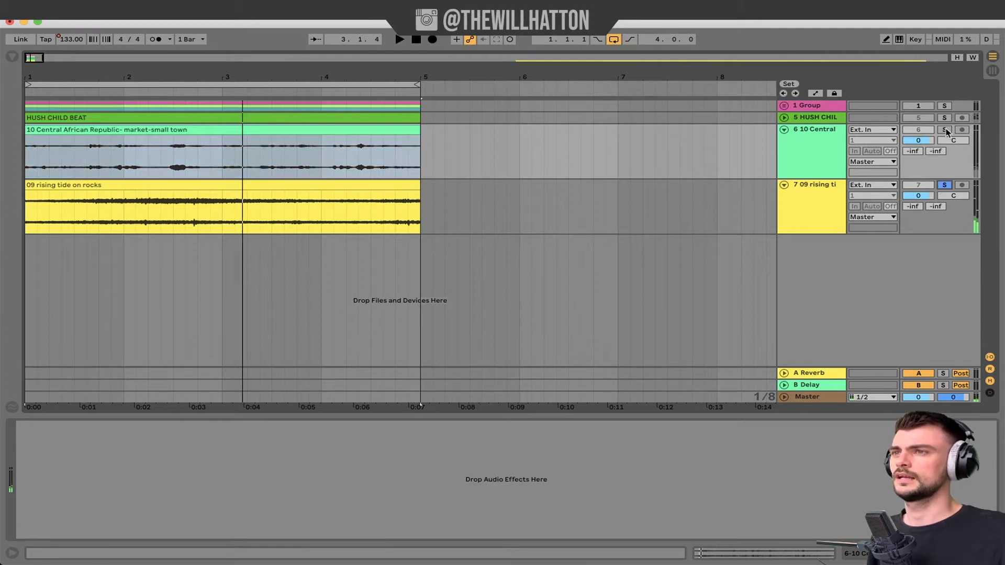
{"action": "left_click", "coordinate": [67, 184]}
{"action": "key", "text": "space"}
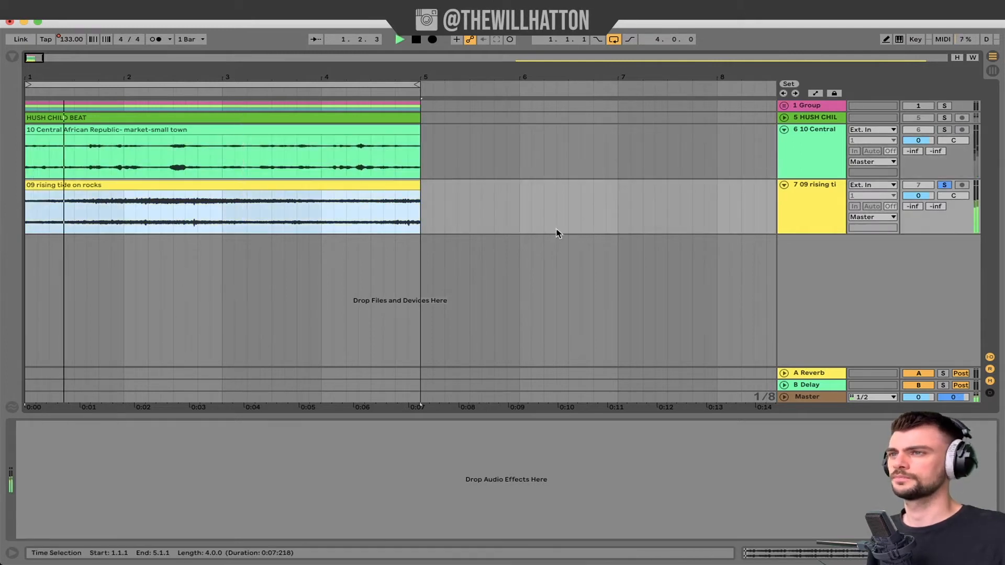
{"action": "key", "text": "space"}
{"action": "left_click", "coordinate": [944, 185]}
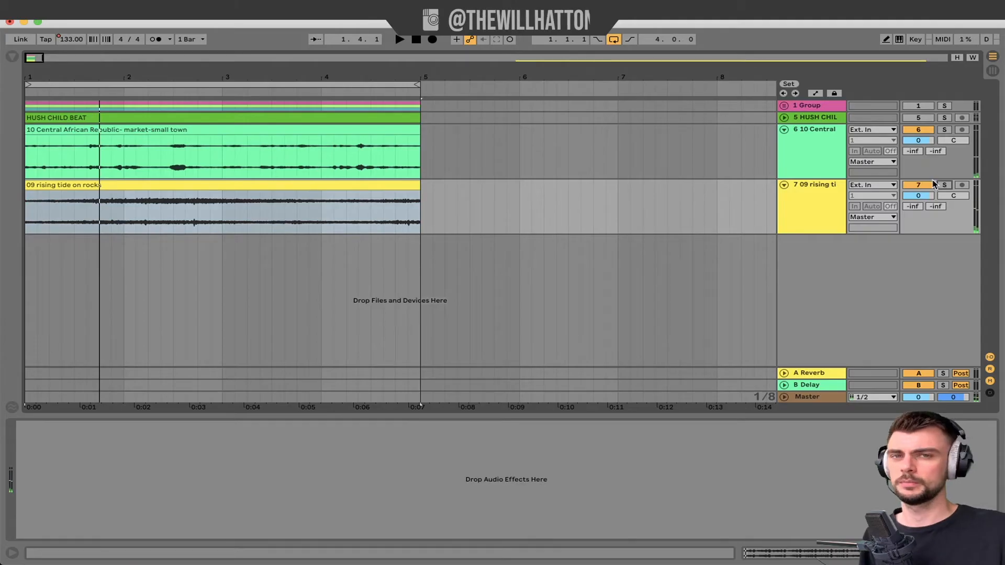
Step: Lower the rising tide track's volume to -9.6 dB while playing both field recordings together
{"action": "key", "text": "space"}
{"action": "left_click_drag", "start_coordinate": [918, 196], "coordinate": [919, 210]}
{"action": "key", "text": "space"}
Step: Export the looped bars 1 to 4 from the Master as a 16-bit, 48000 Hz WAV file named ATMOS PAD 1
{"action": "left_click", "coordinate": [365, 87]}
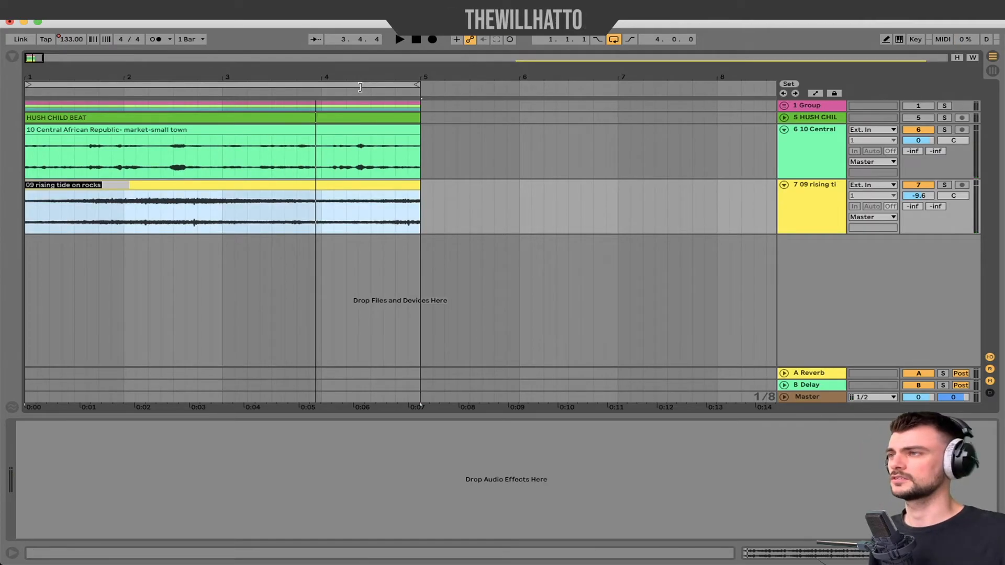
{"action": "key", "text": "super+shift+r"}
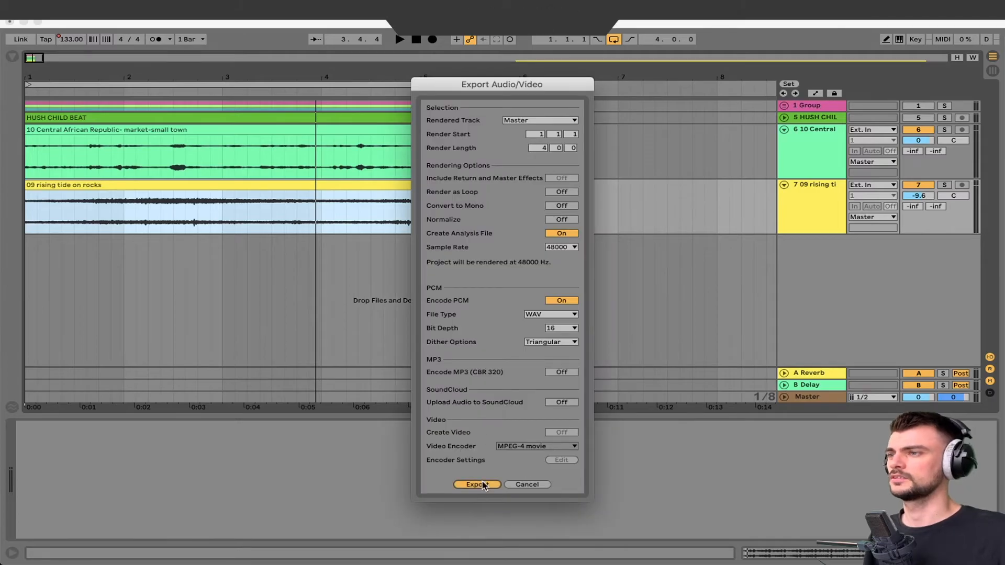
{"action": "key", "text": "Return"}
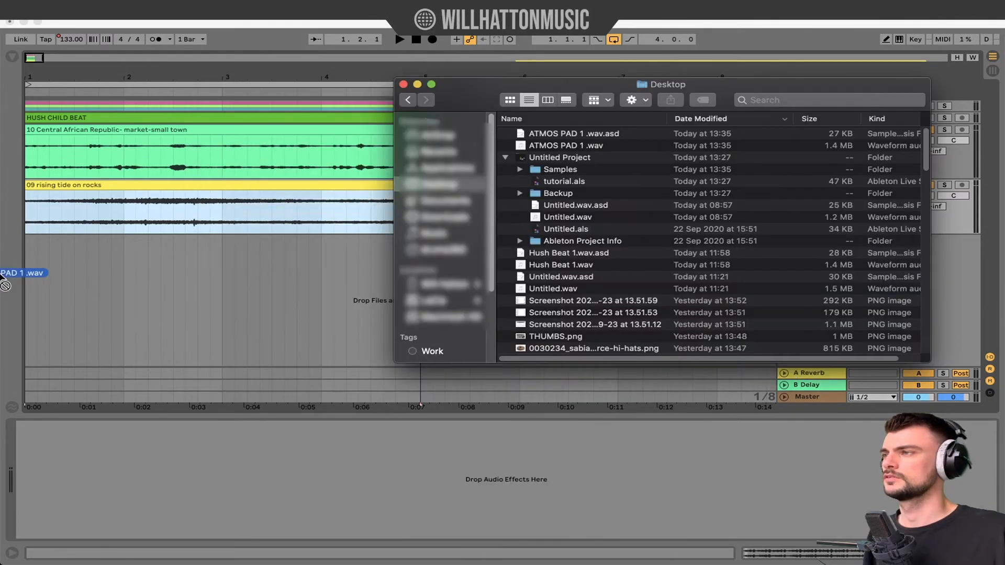
Step: Import the rendered ATMOS PAD 1 .wav as a new audio track at bar 1 beneath the rising tide track
{"action": "left_click_drag", "start_coordinate": [6, 270], "coordinate": [27, 253]}
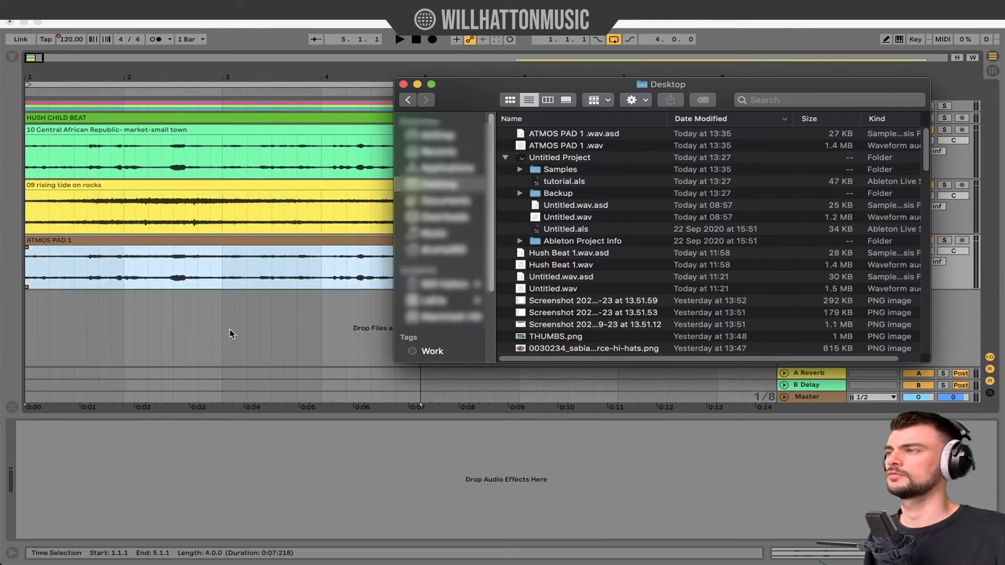
{"action": "left_click", "coordinate": [232, 357]}
{"action": "left_click", "coordinate": [386, 129]}
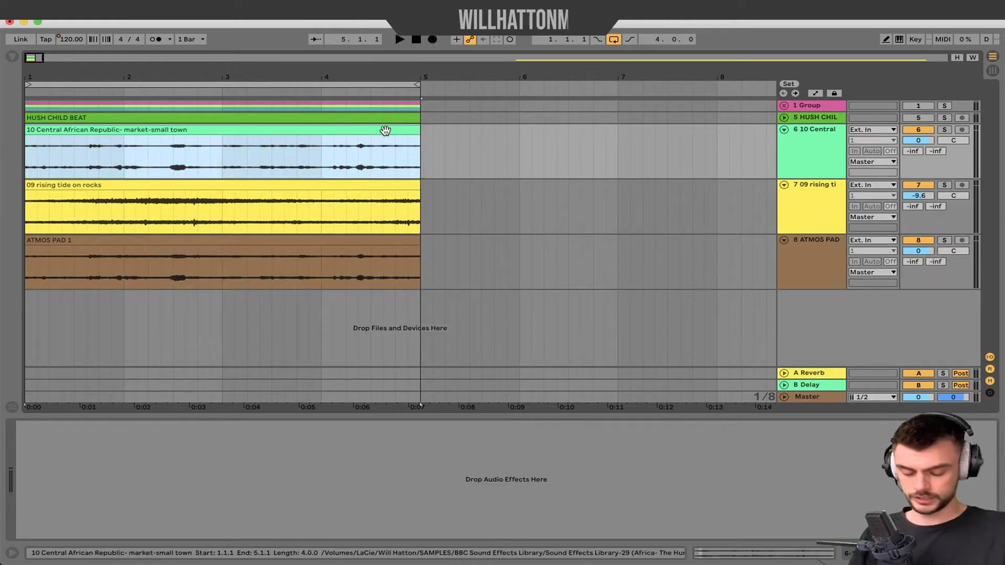
Step: Delete the original market recording clip and remove the market and rising tide tracks, keeping only the rendered ATMOS PAD 1 track
{"action": "key", "text": "Delete"}
{"action": "left_click", "coordinate": [346, 170]}
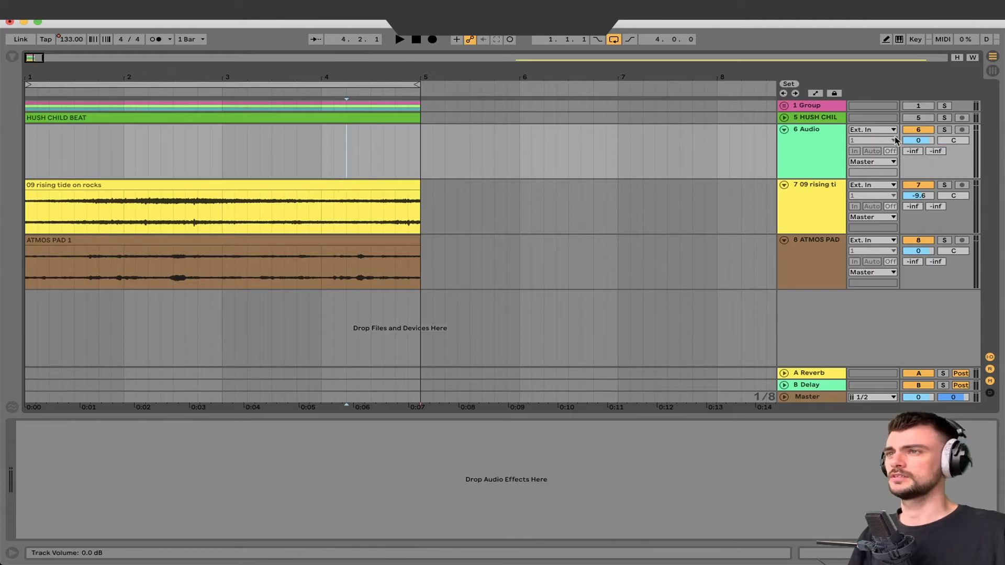
{"action": "left_click", "coordinate": [786, 139]}
{"action": "key", "text": "Delete"}
{"action": "key", "text": "Delete"}
Step: Set the ATMOS PAD 1 clip's gain to 4.50 dB and play it back
{"action": "left_click", "coordinate": [96, 128]}
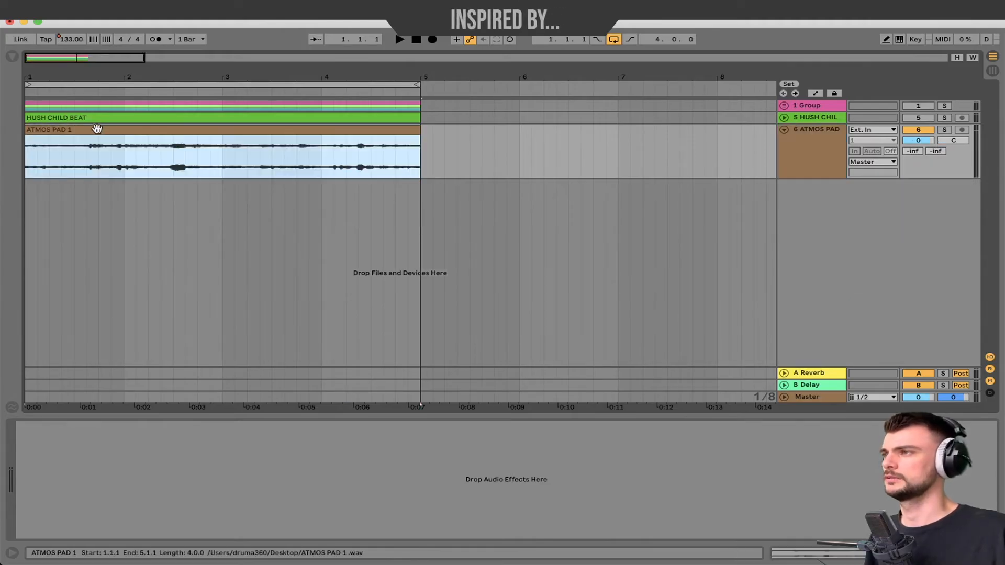
{"action": "double_click", "coordinate": [97, 129]}
{"action": "left_click_drag", "start_coordinate": [132, 388], "coordinate": [132, 383]}
{"action": "key", "text": "space"}
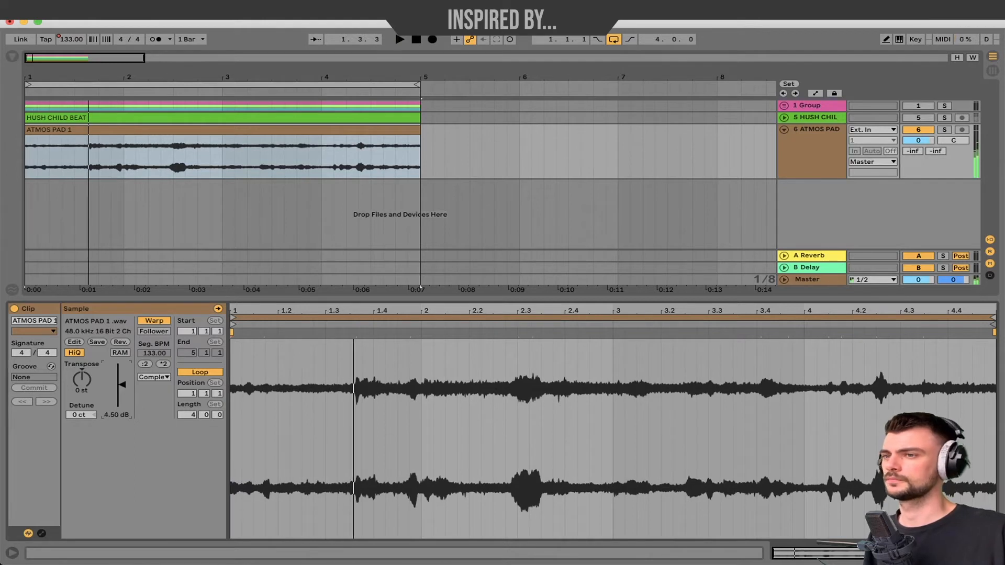
Step: Search the browser's effects collection for EQ and add EQ Eight to the ATMOS PAD 1 track
{"action": "left_click", "coordinate": [993, 554]}
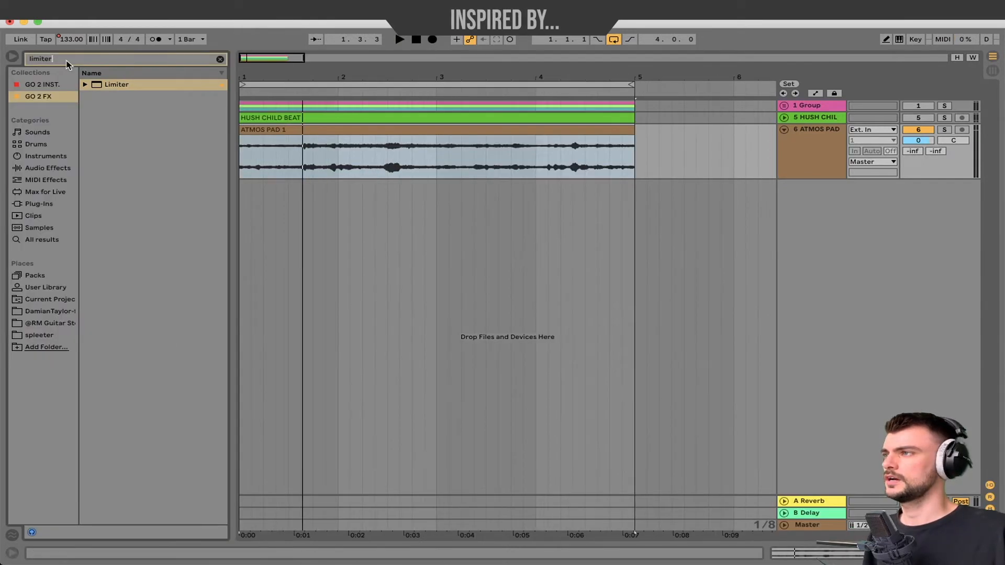
{"action": "key", "text": "super+a"}
{"action": "type", "text": "EQ"}
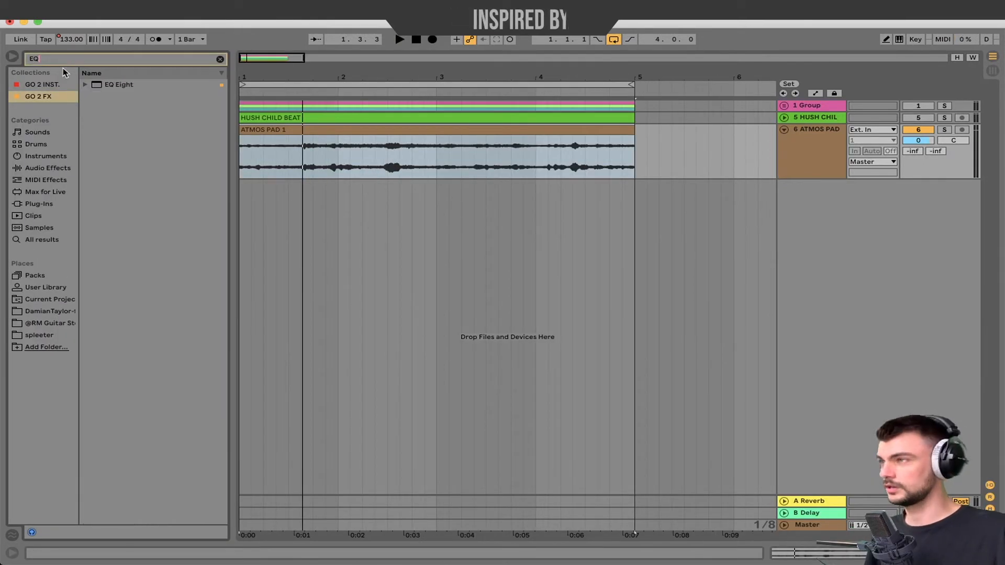
{"action": "left_click_drag", "start_coordinate": [118, 85], "coordinate": [355, 175]}
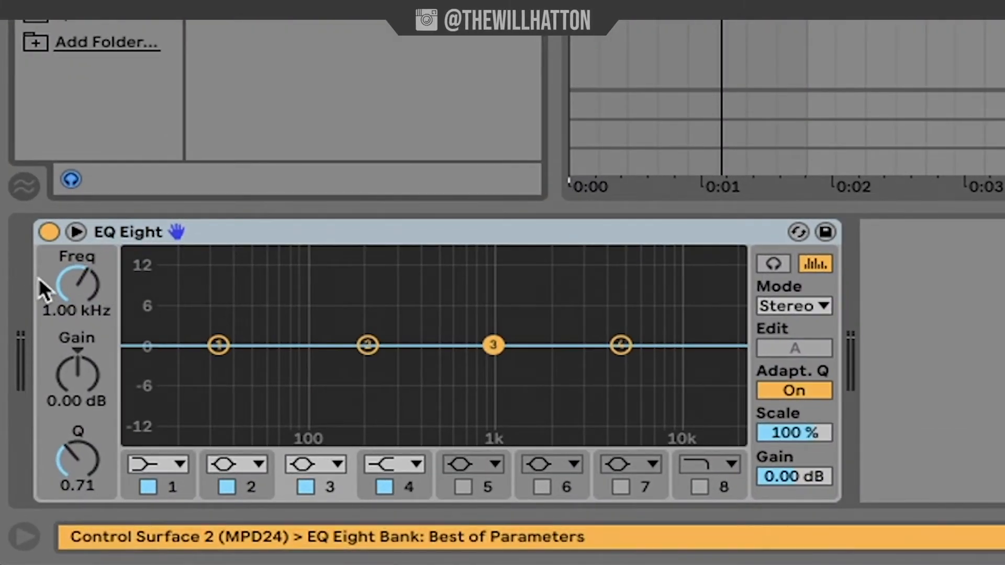
Step: Set EQ Eight's band 3 to a narrow boost at 440 Hz with a Q of 18.0 and a gain of 15 dB
{"action": "left_click", "coordinate": [65, 300]}
{"action": "type", "text": "100"}
{"action": "key", "text": "Return"}
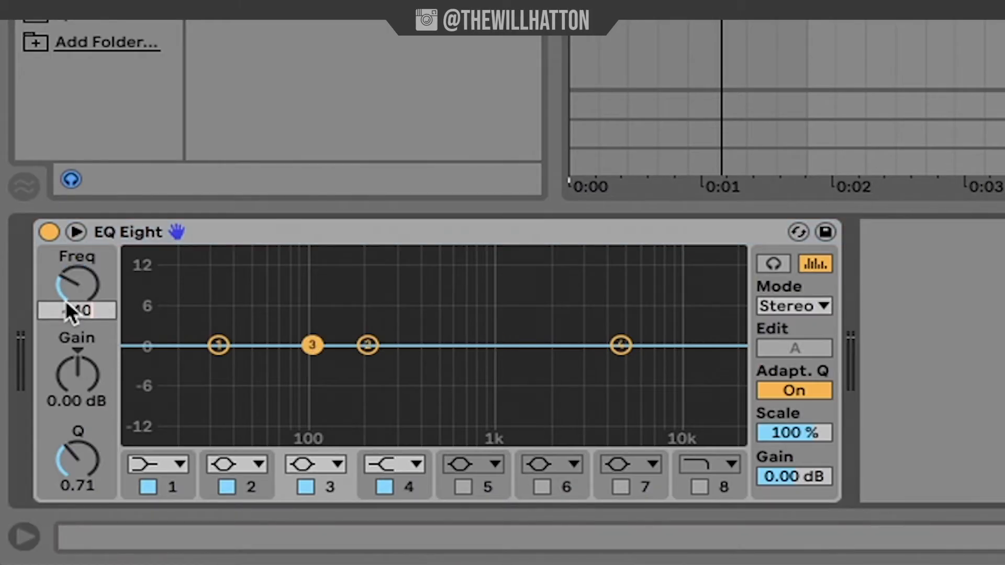
{"action": "type", "text": "440"}
{"action": "key", "text": "Return"}
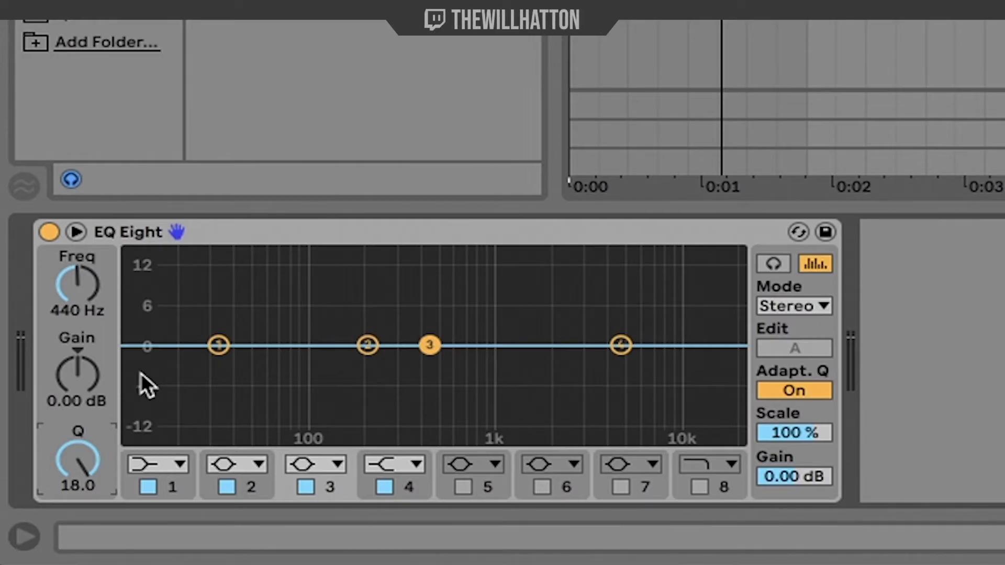
{"action": "left_click_drag", "start_coordinate": [83, 380], "coordinate": [83, 340]}
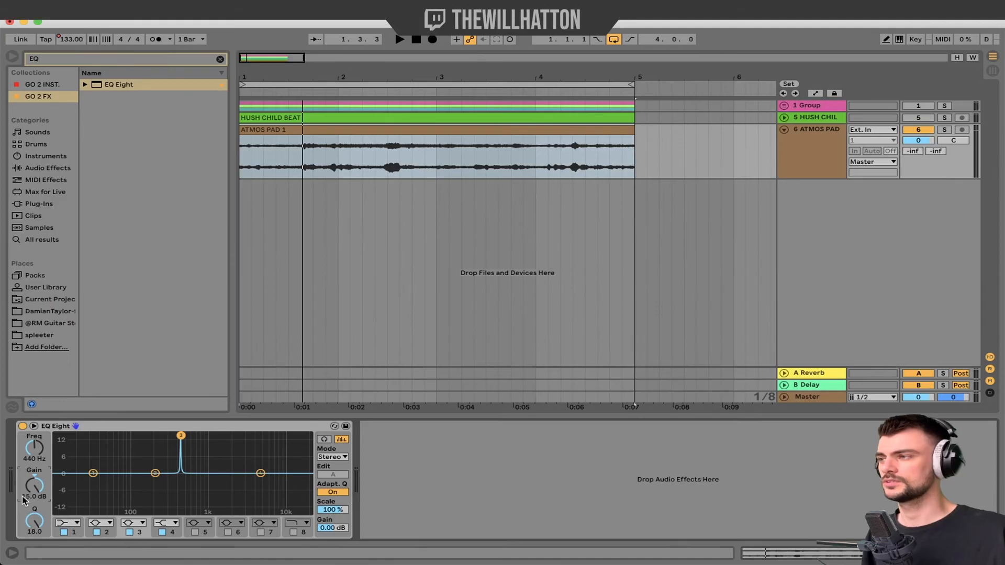
Step: Duplicate the EQ Eight twice to stack three identical 440 Hz boosts in series, listening to the loop along the way
{"action": "key", "text": "space"}
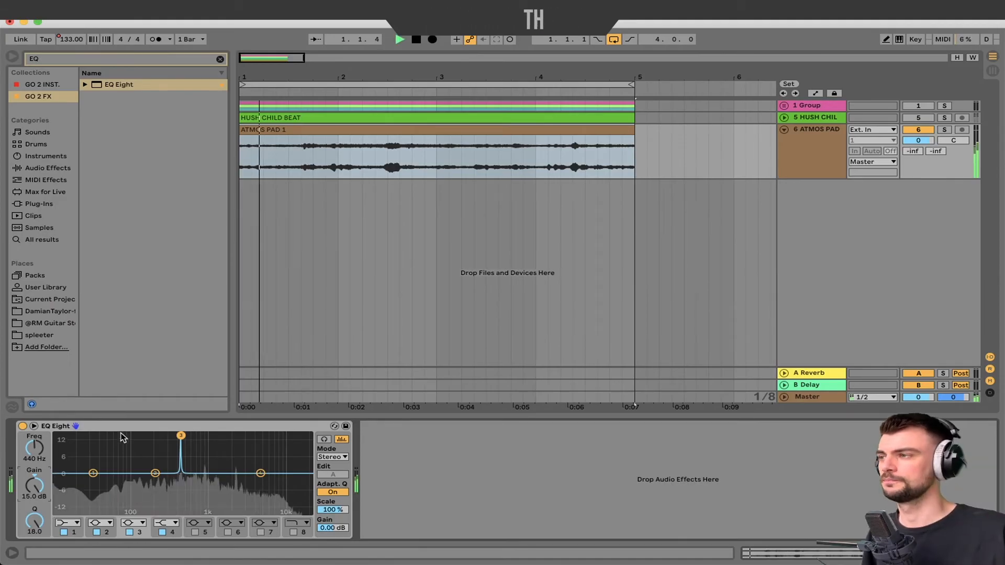
{"action": "left_click", "coordinate": [119, 426]}
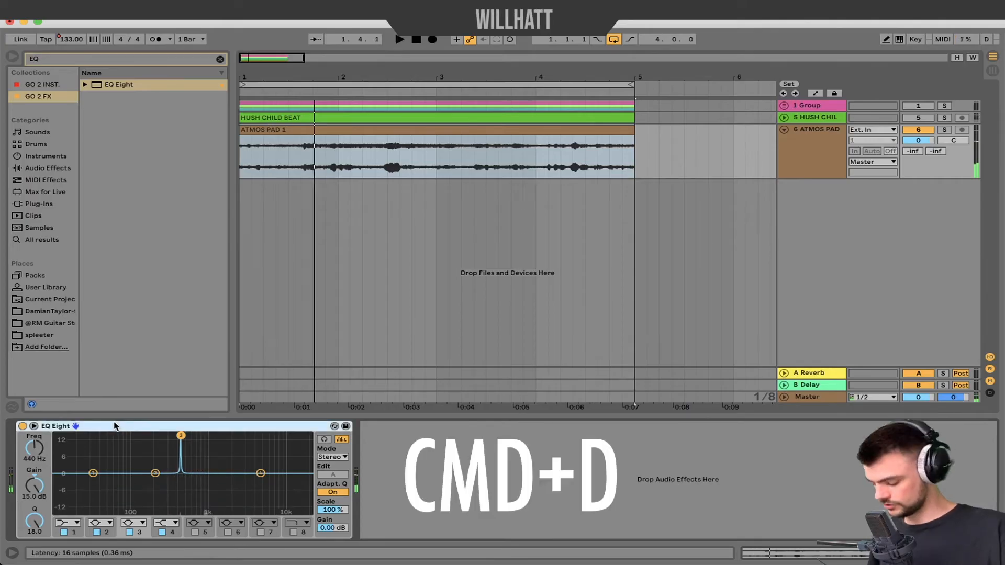
{"action": "key", "text": "super+d"}
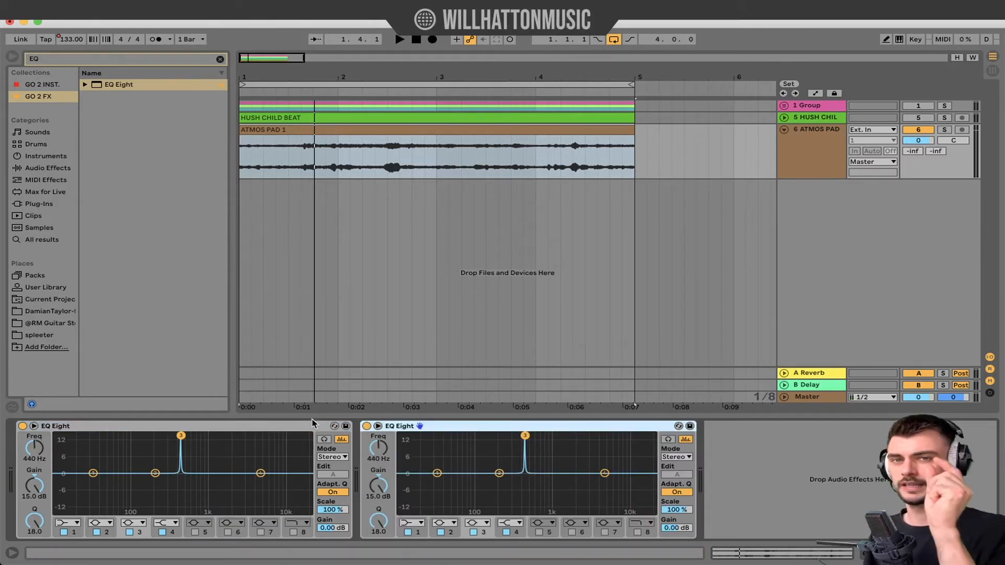
{"action": "key", "text": "space"}
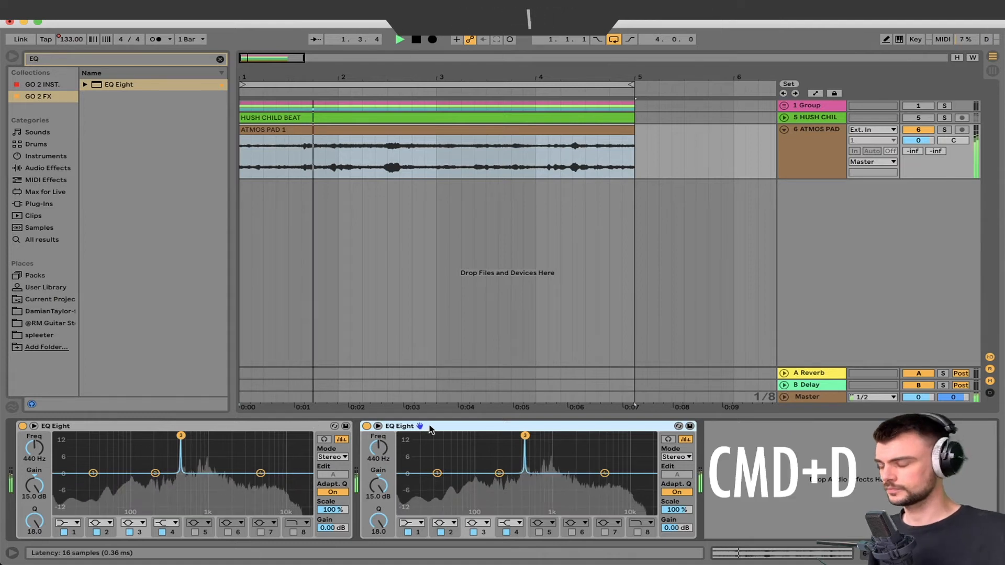
{"action": "key", "text": "super+d"}
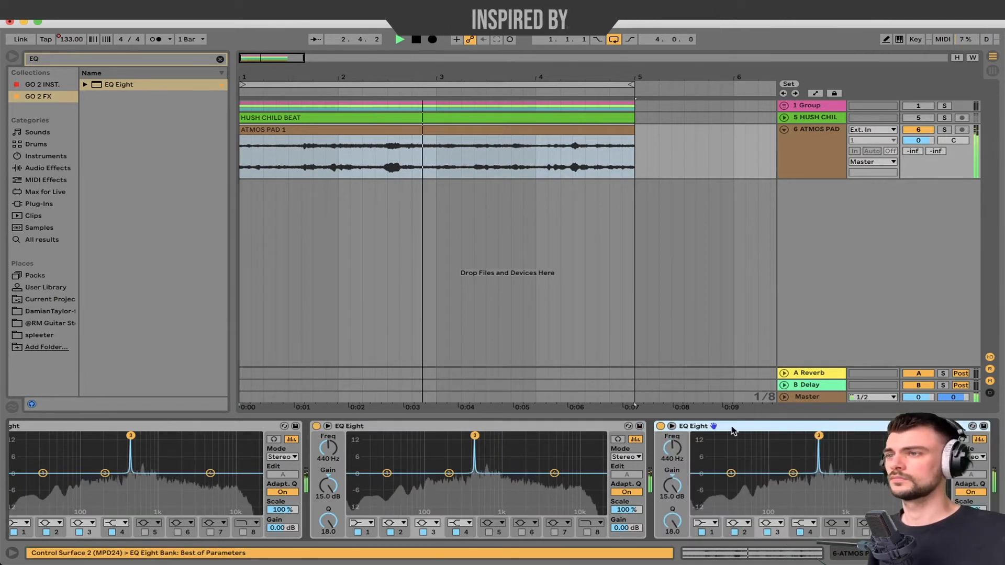
{"action": "key", "text": "space"}
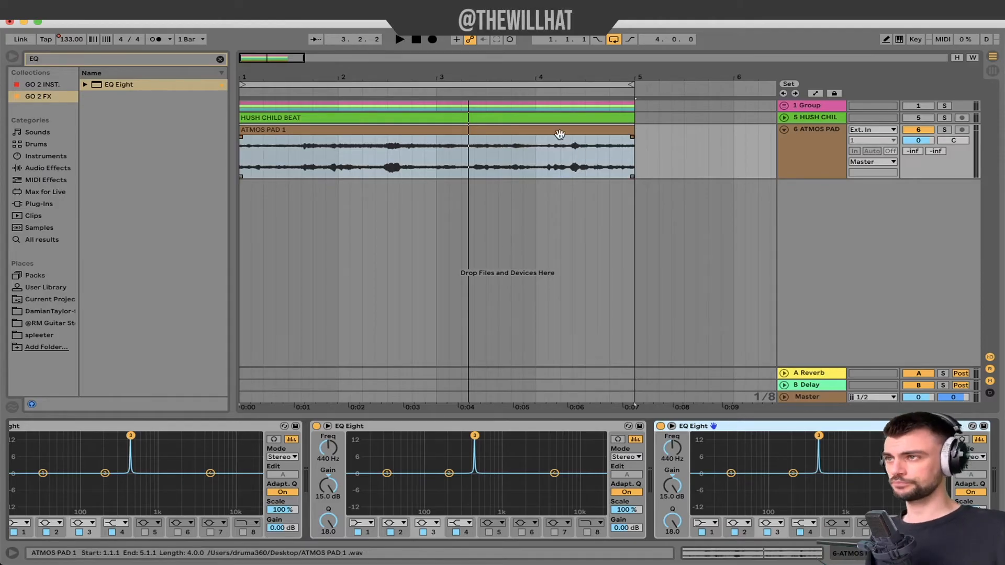
Step: Freeze and flatten the ATMOS PAD 1 track, and listen to the flattened audio
{"action": "right_click", "coordinate": [453, 131]}
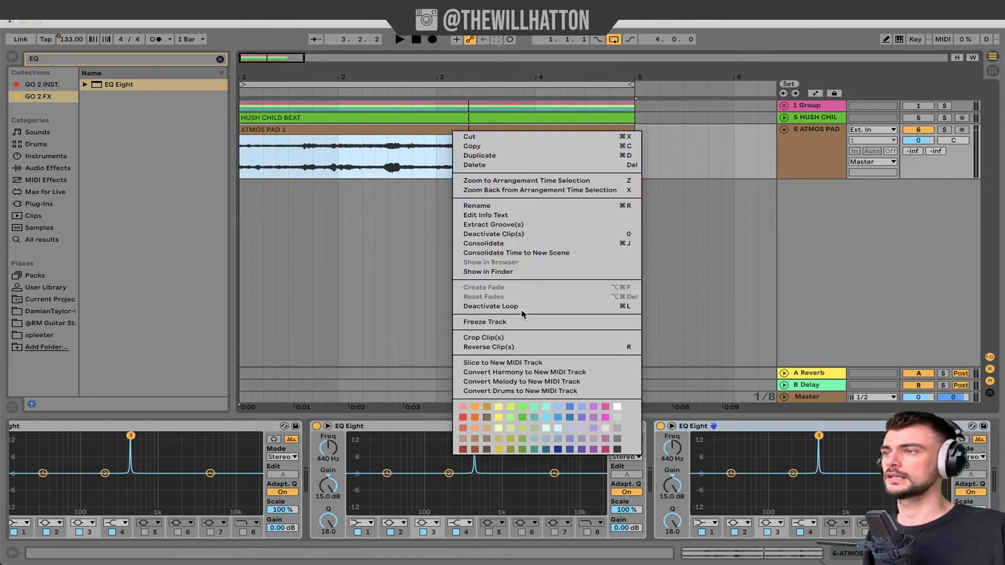
{"action": "left_click", "coordinate": [513, 322]}
{"action": "right_click", "coordinate": [475, 134]}
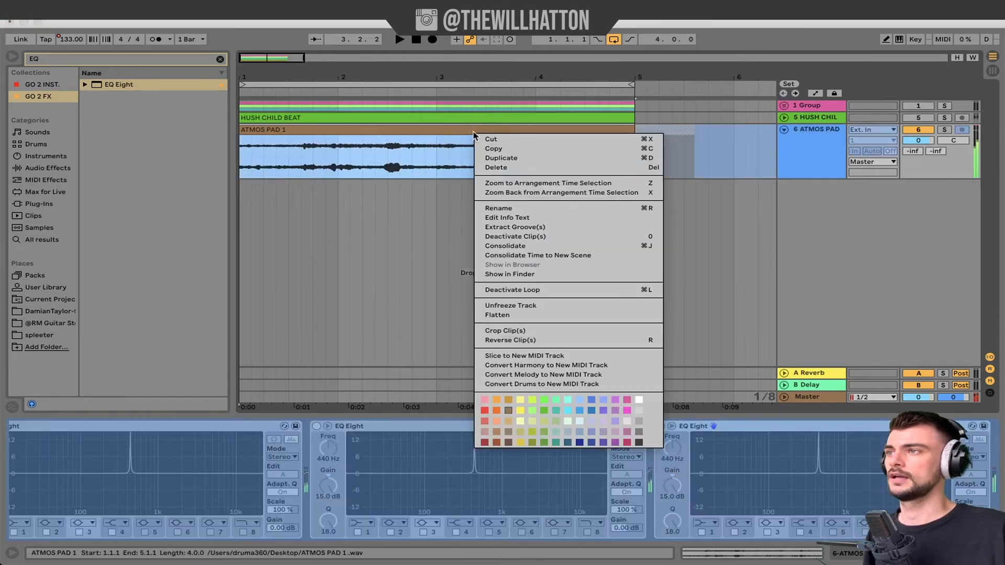
{"action": "left_click", "coordinate": [544, 315]}
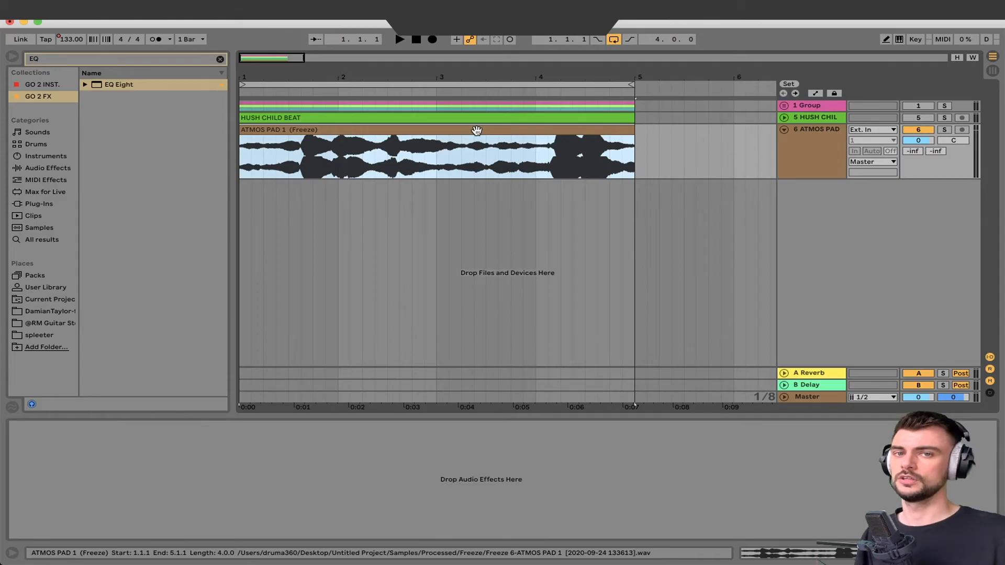
{"action": "key", "text": "space"}
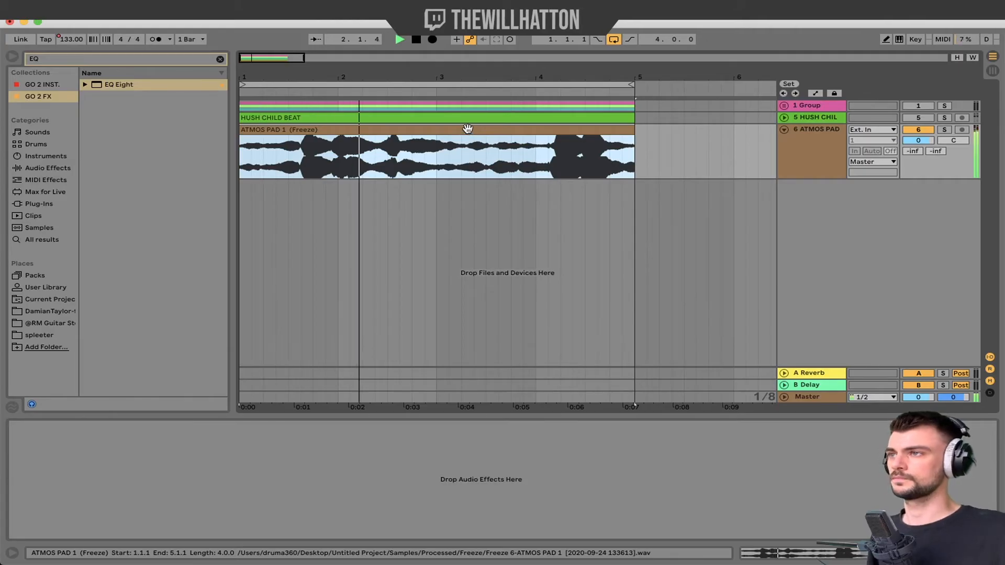
{"action": "right_click", "coordinate": [467, 128]}
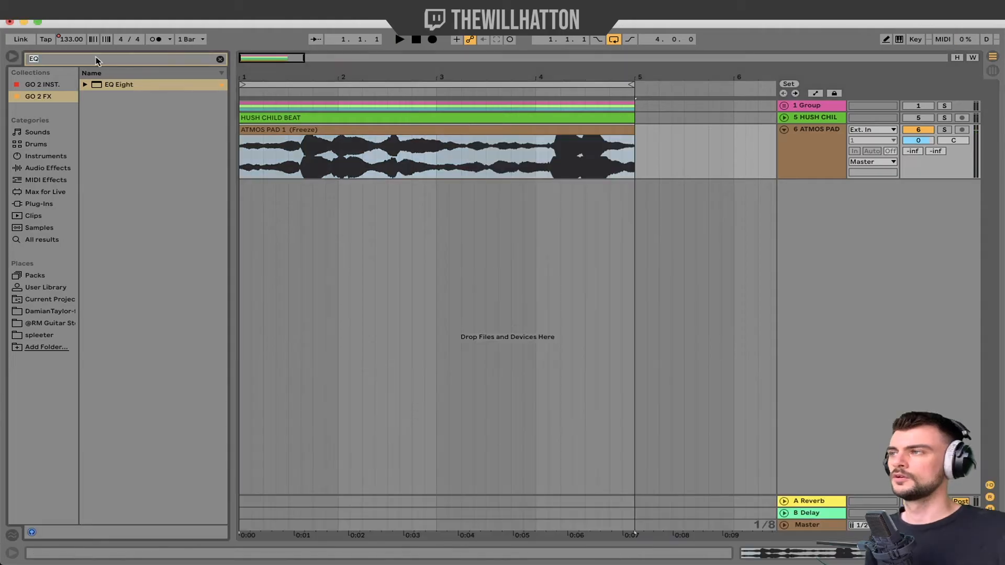
Step: Add a Sampler from the instruments collection on a new MIDI track and load the flattened ATMOS PAD 1 clip into it
{"action": "type", "text": "SAMPLER"}
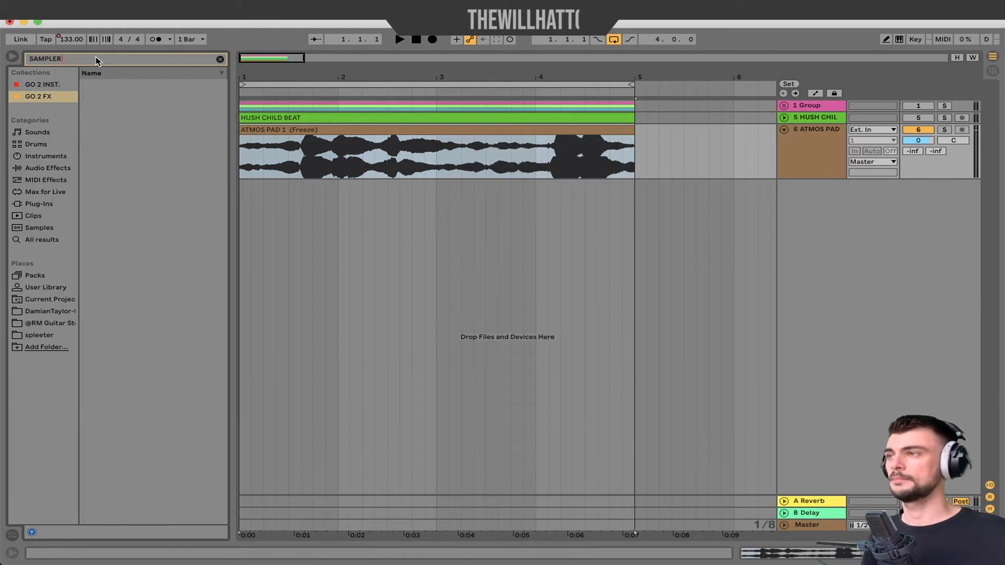
{"action": "left_click", "coordinate": [57, 86]}
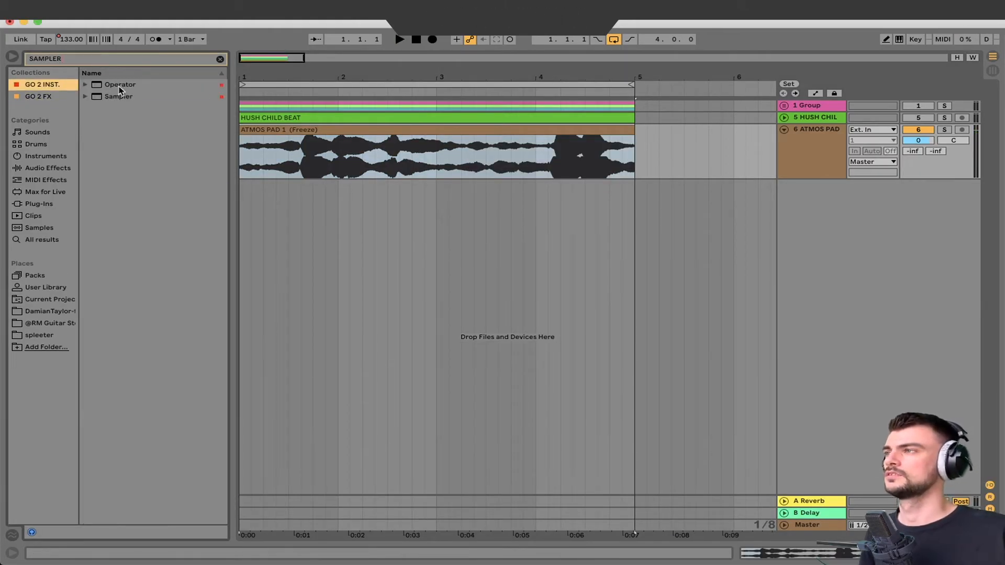
{"action": "left_click_drag", "start_coordinate": [119, 97], "coordinate": [376, 216]}
{"action": "left_click_drag", "start_coordinate": [339, 130], "coordinate": [268, 474]}
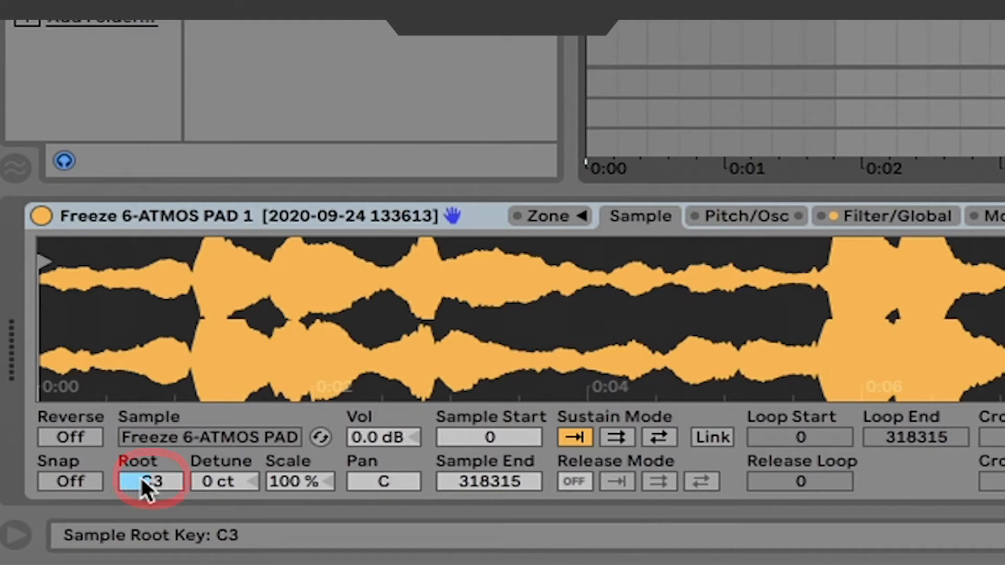
Step: Set the sample's root key to A3 in Sampler and unfold the sampler track
{"action": "left_click_drag", "start_coordinate": [65, 535], "coordinate": [65, 521]}
{"action": "left_click_drag", "start_coordinate": [151, 481], "coordinate": [150, 469]}
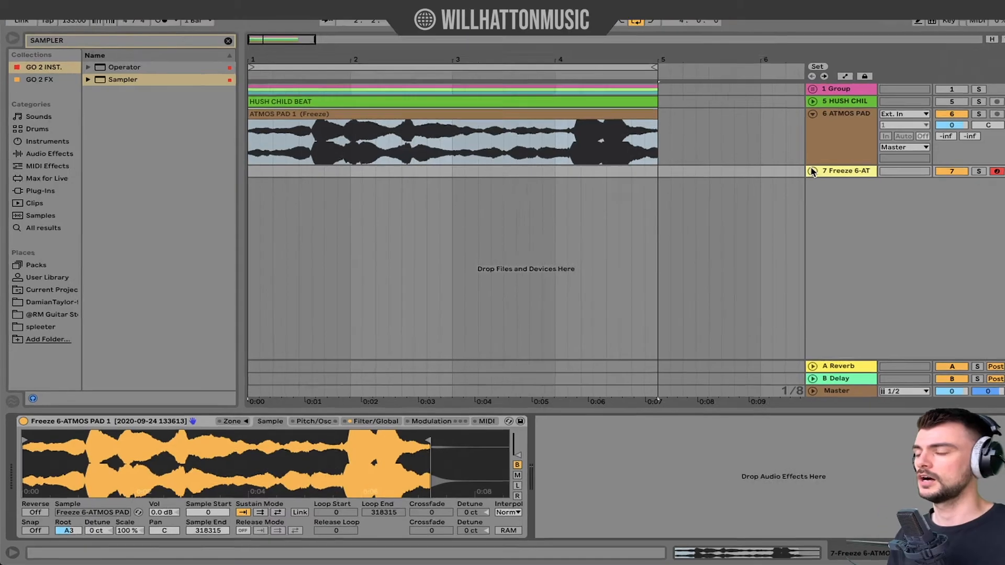
{"action": "left_click", "coordinate": [783, 185]}
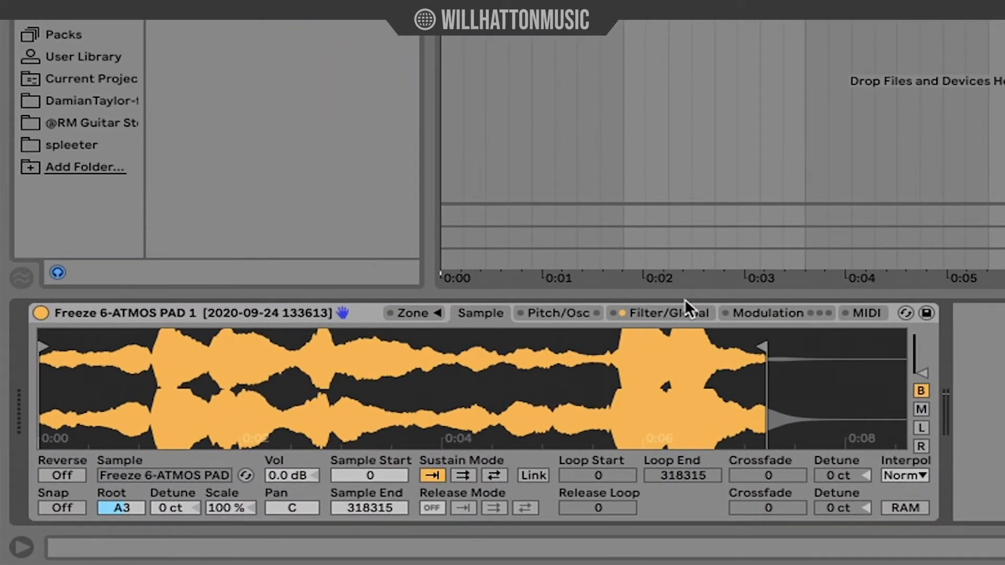
Step: Shape Sampler's volume envelope with an attack of 1.52 s and a release of 2.72 s, and reset the track's peak level readout
{"action": "left_click", "coordinate": [452, 391]}
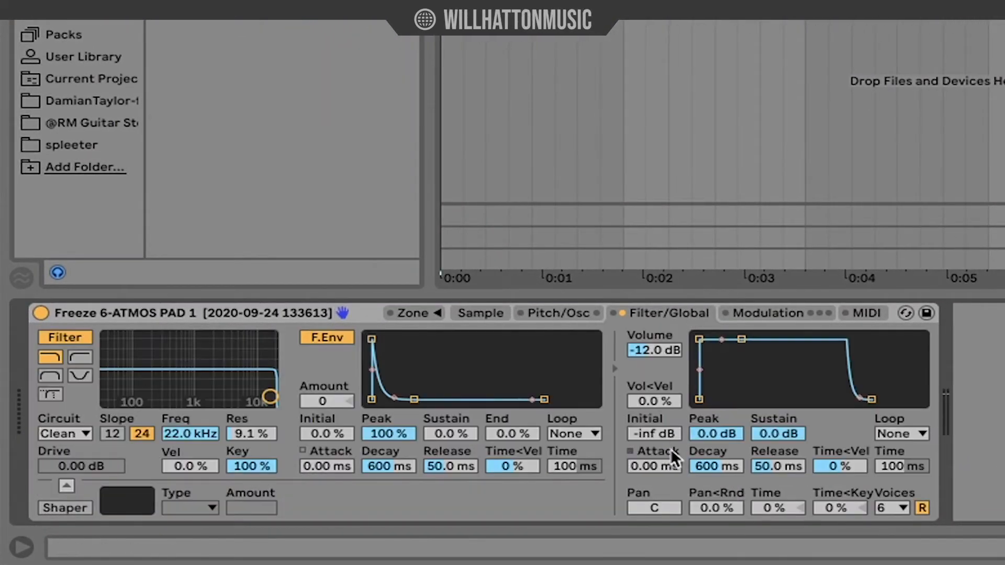
{"action": "left_click_drag", "start_coordinate": [668, 467], "coordinate": [668, 461]}
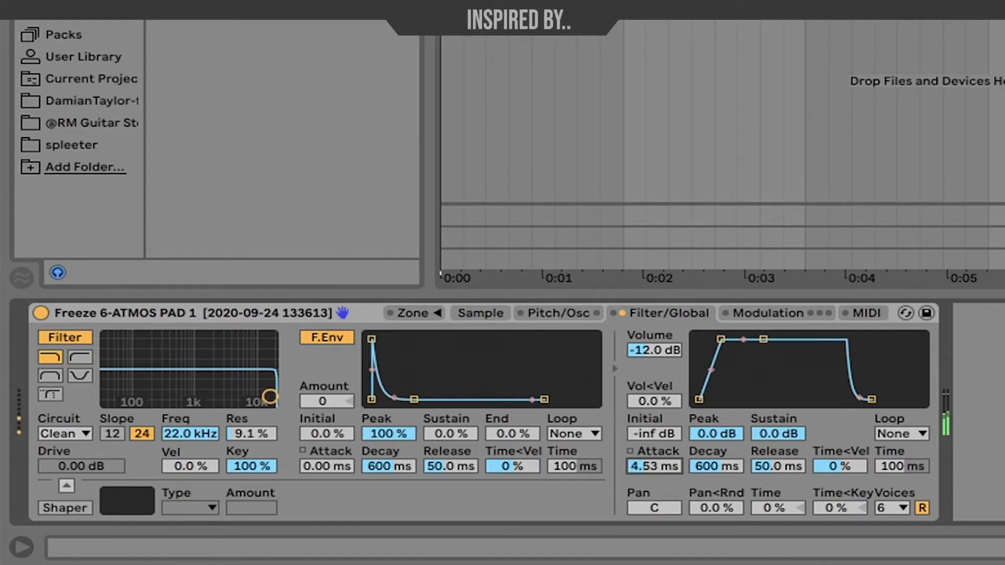
{"action": "left_click_drag", "start_coordinate": [668, 461], "coordinate": [668, 432]}
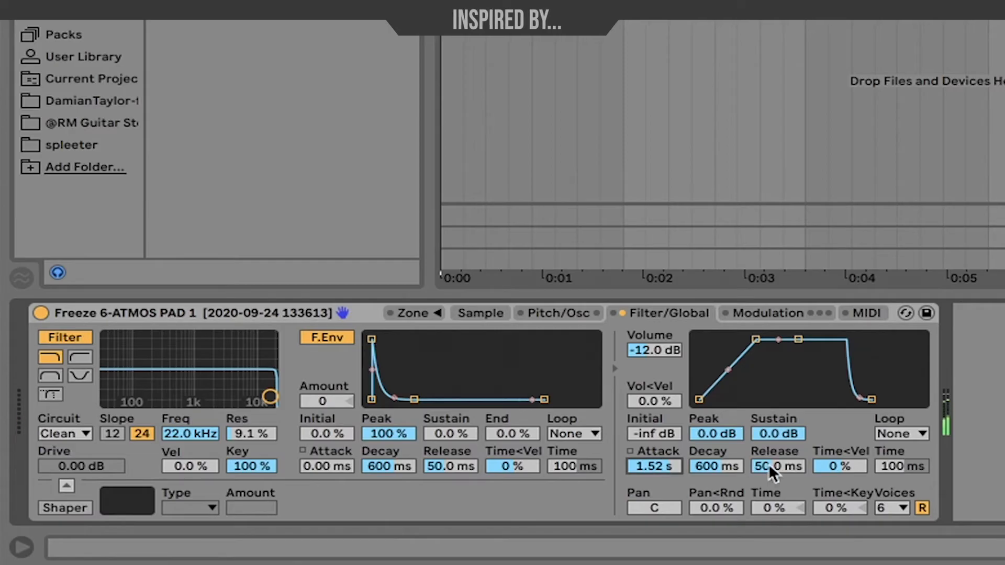
{"action": "left_click_drag", "start_coordinate": [775, 460], "coordinate": [775, 419]}
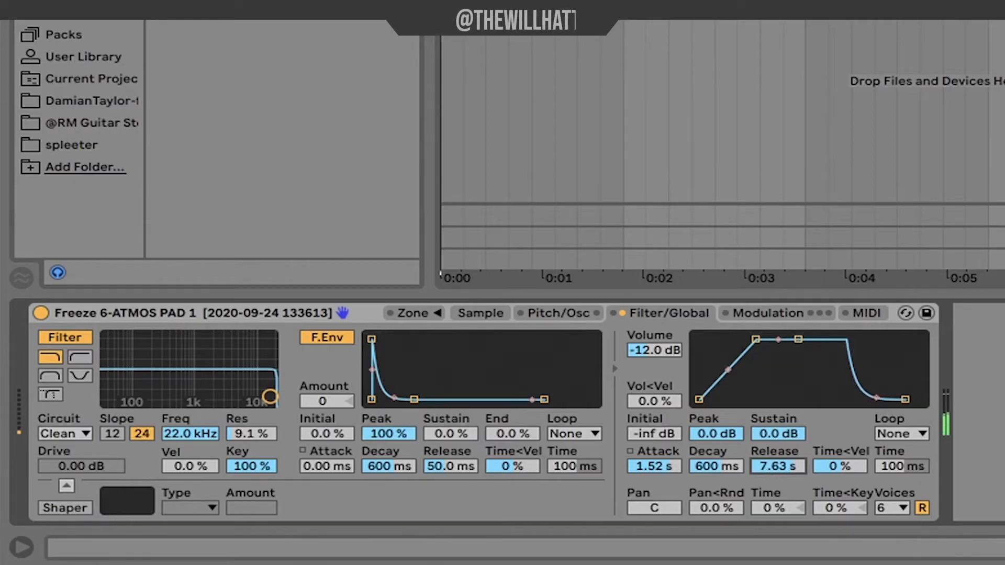
{"action": "left_click_drag", "start_coordinate": [686, 477], "coordinate": [686, 486]}
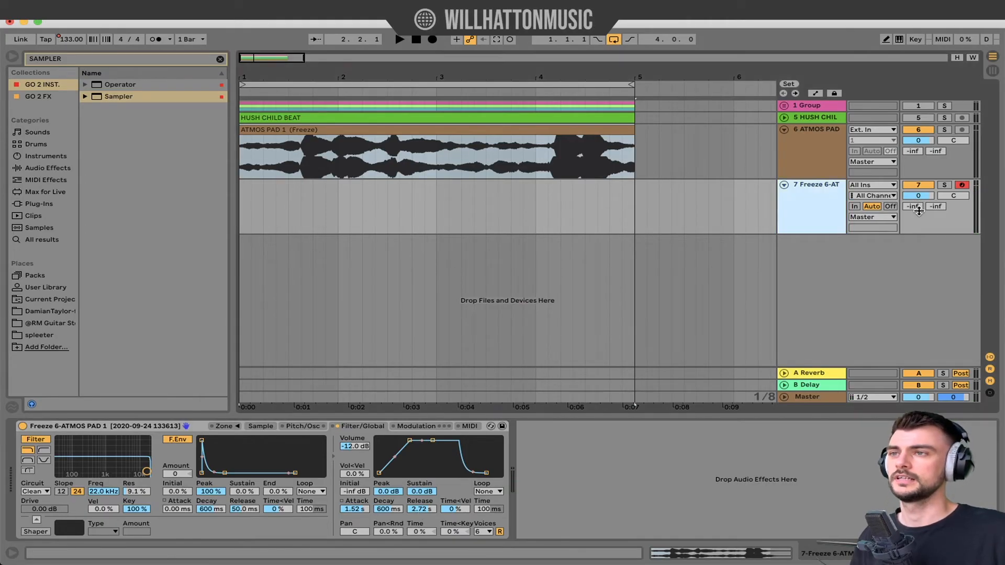
{"action": "mouse_move", "coordinate": [913, 206]}
{"action": "left_mouse_down"}
{"action": "mouse_move", "coordinate": [913, 197]}
{"action": "mouse_move", "coordinate": [934, 203]}
{"action": "left_mouse_up"}
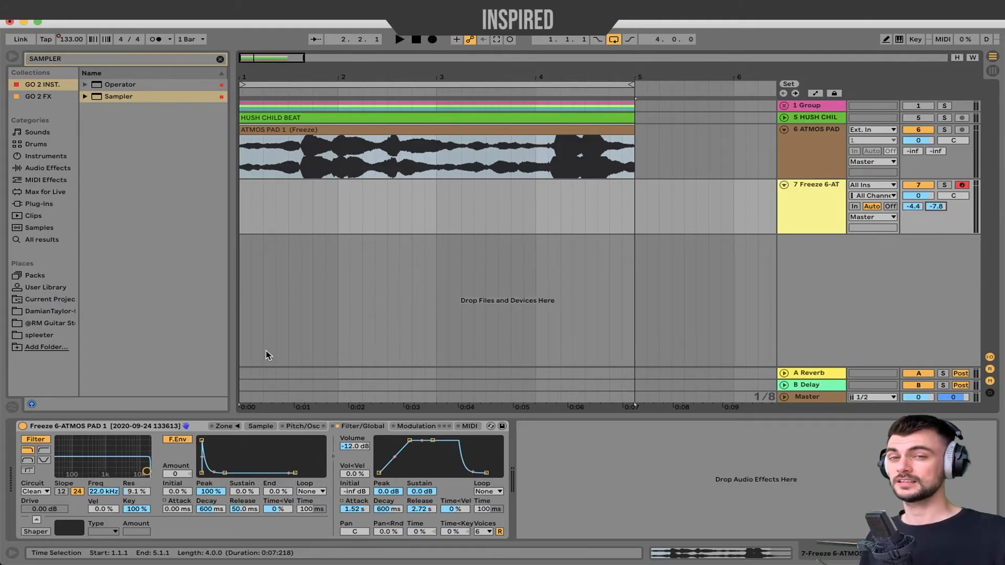
Step: Add an EQ Eight after Sampler on the sampler track and mute the flattened ATMOS PAD audio track
{"action": "left_click", "coordinate": [128, 60]}
{"action": "type", "text": "EQ"}
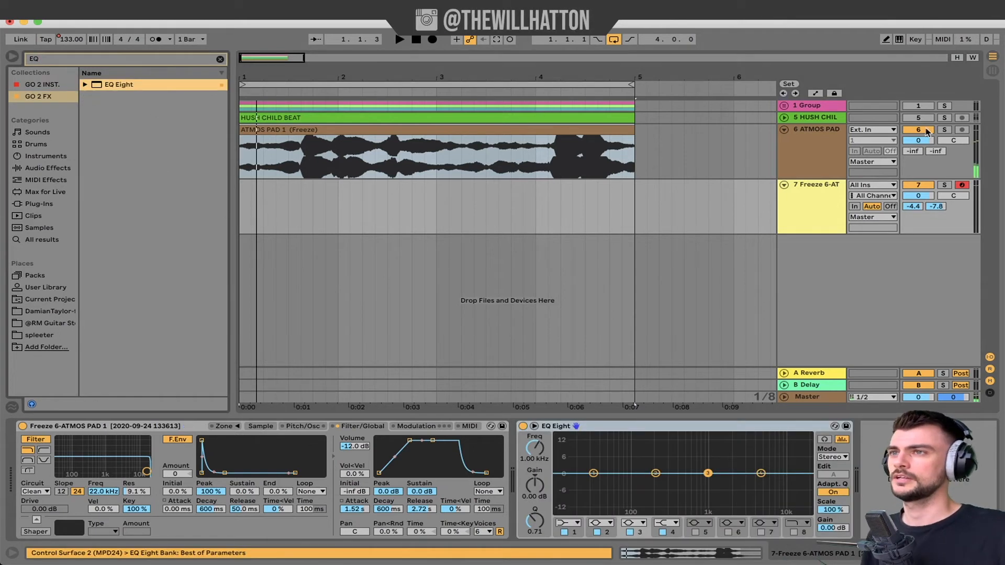
{"action": "left_click", "coordinate": [654, 292]}
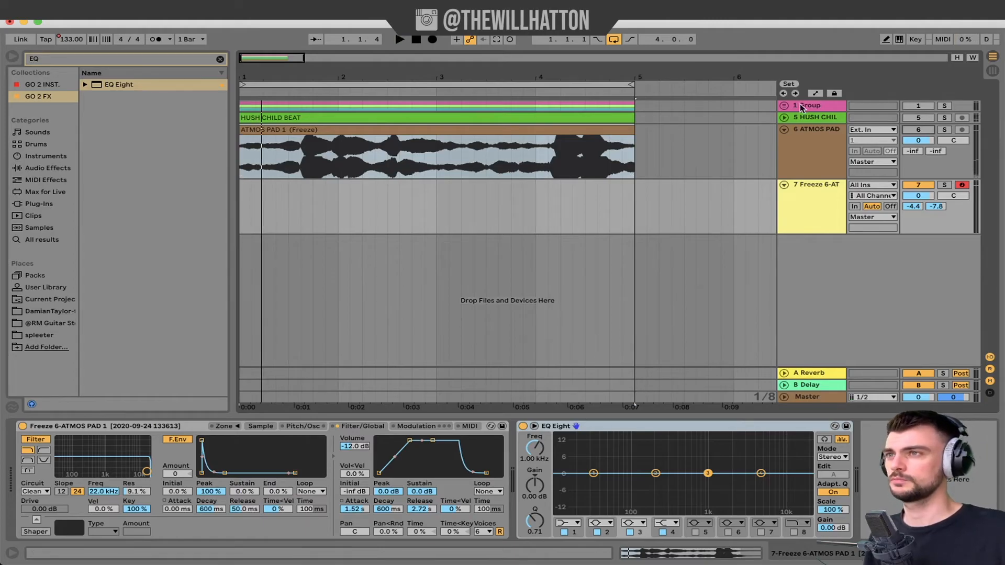
Step: Unfold the group and place its A MINOR PROG. 3 chord clip on the sampler track at bar 1
{"action": "left_click", "coordinate": [784, 106]}
{"action": "scroll", "coordinate": [579, 282], "scroll_direction": "down", "scroll_amount": 3}
{"action": "scroll", "coordinate": [579, 282], "scroll_direction": "down", "scroll_amount": 1}
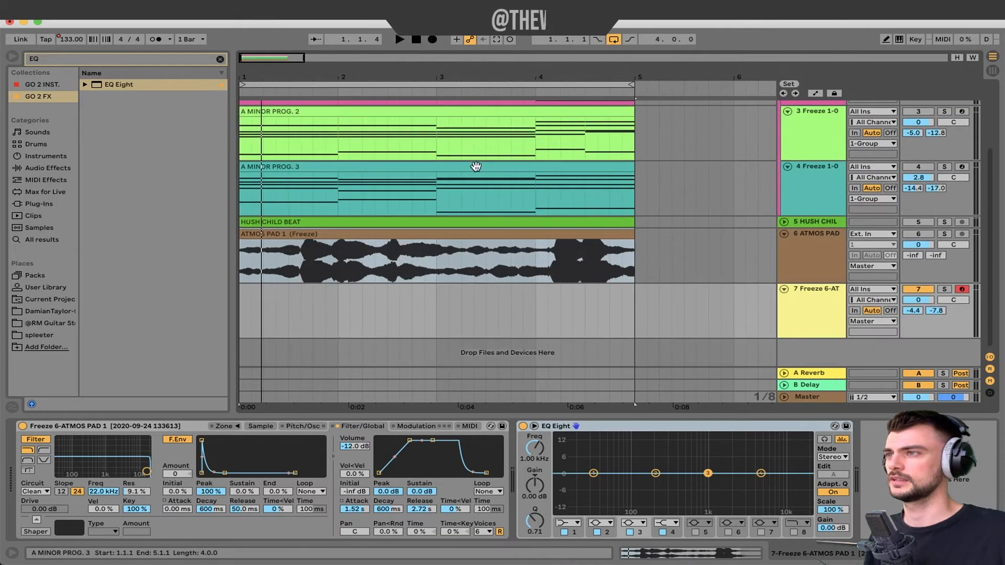
{"action": "left_click_drag", "start_coordinate": [450, 163], "coordinate": [431, 318]}
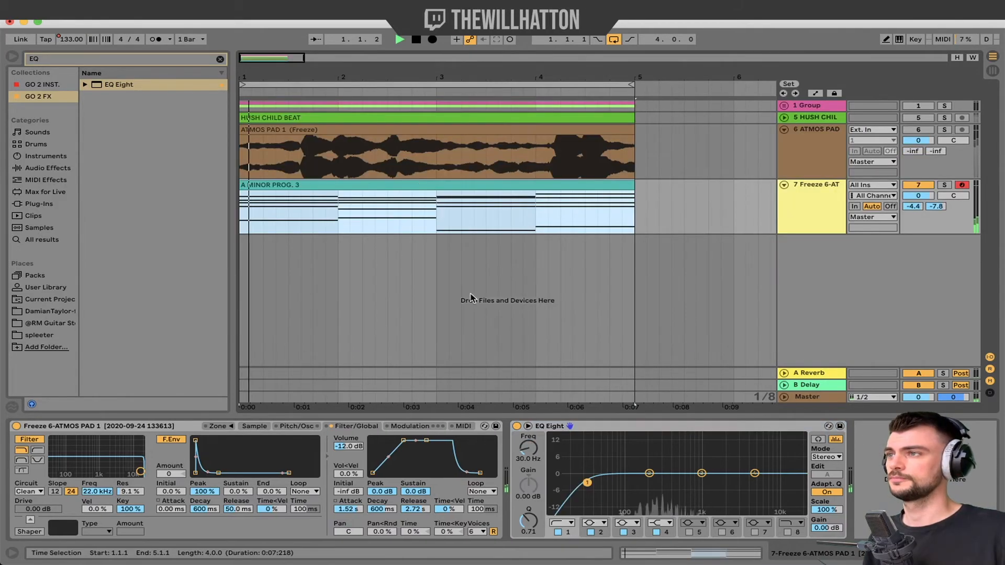
Step: Set EQ Eight's low cut to 147 Hz and dip band 3 by 6.32 dB at 562 Hz with a Q of 2.94
{"action": "left_click_drag", "start_coordinate": [587, 483], "coordinate": [639, 484]}
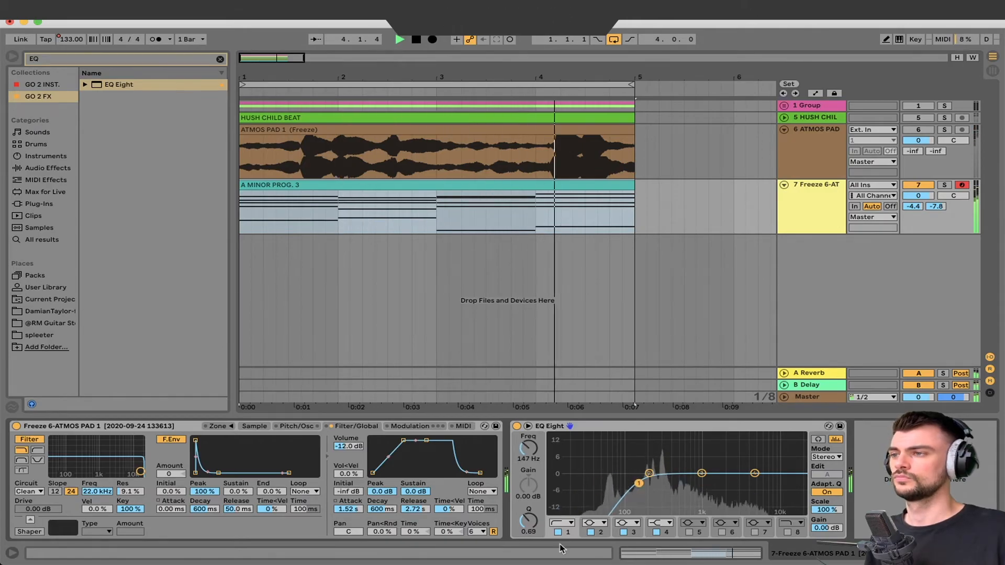
{"action": "left_click", "coordinate": [624, 532]}
{"action": "left_click_drag", "start_coordinate": [702, 474], "coordinate": [682, 489]}
{"action": "left_click_drag", "start_coordinate": [529, 521], "coordinate": [528, 493]}
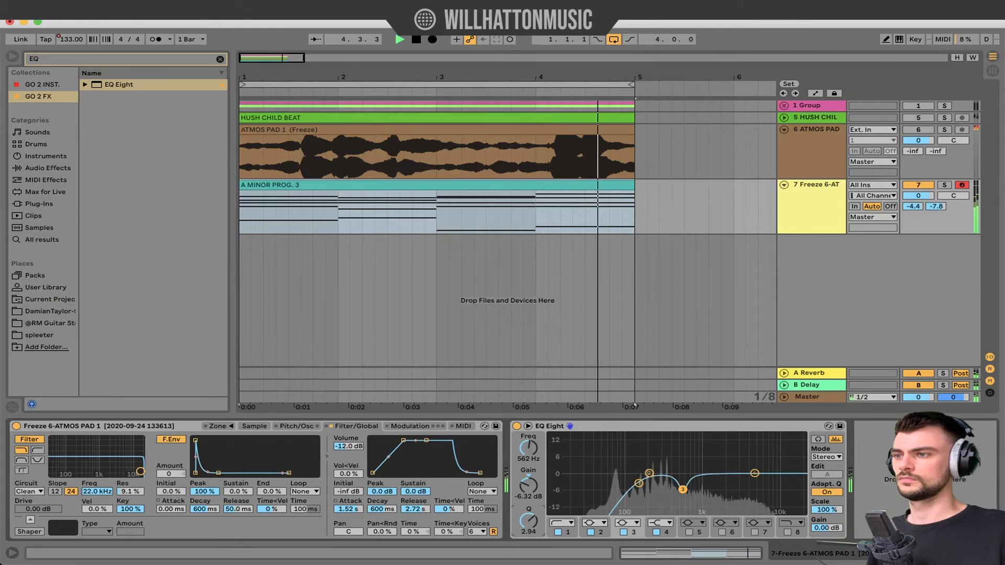
{"action": "key", "text": "space"}
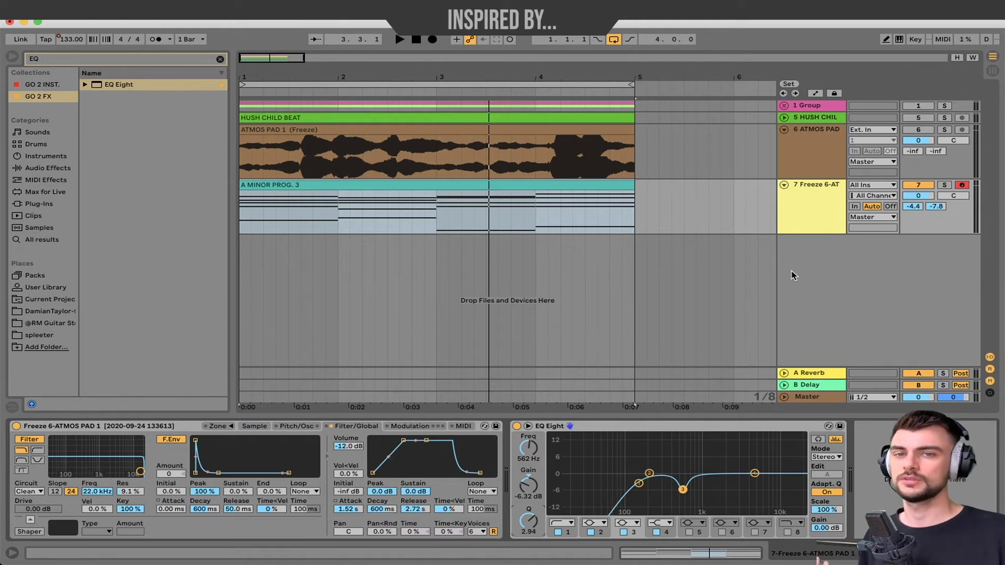
Step: Unfold and unmute the HUSH CHILD BEAT track, and lower the sampler track's volume to -3.2 dB during playback
{"action": "left_click", "coordinate": [784, 117]}
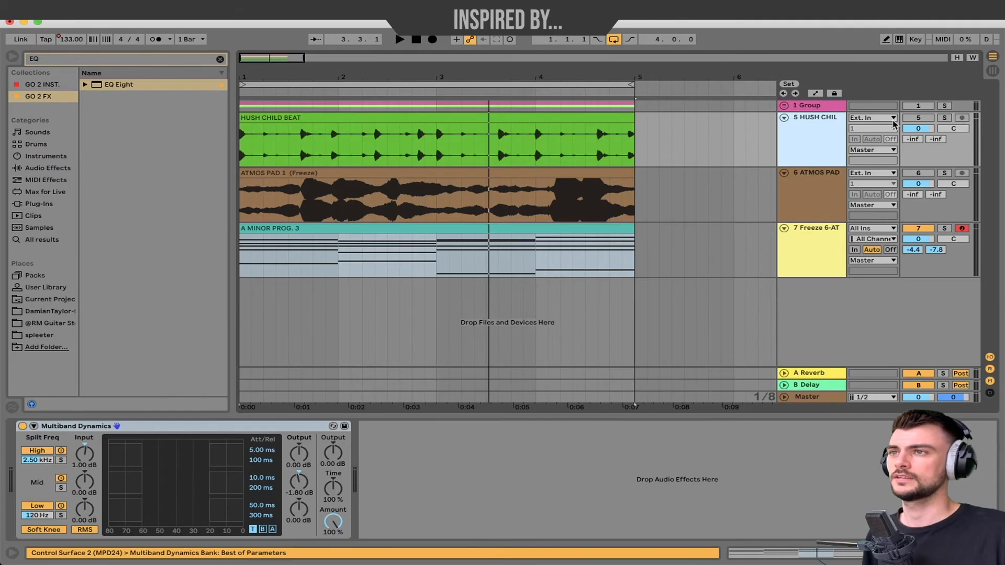
{"action": "left_click", "coordinate": [800, 246]}
{"action": "key", "text": "space"}
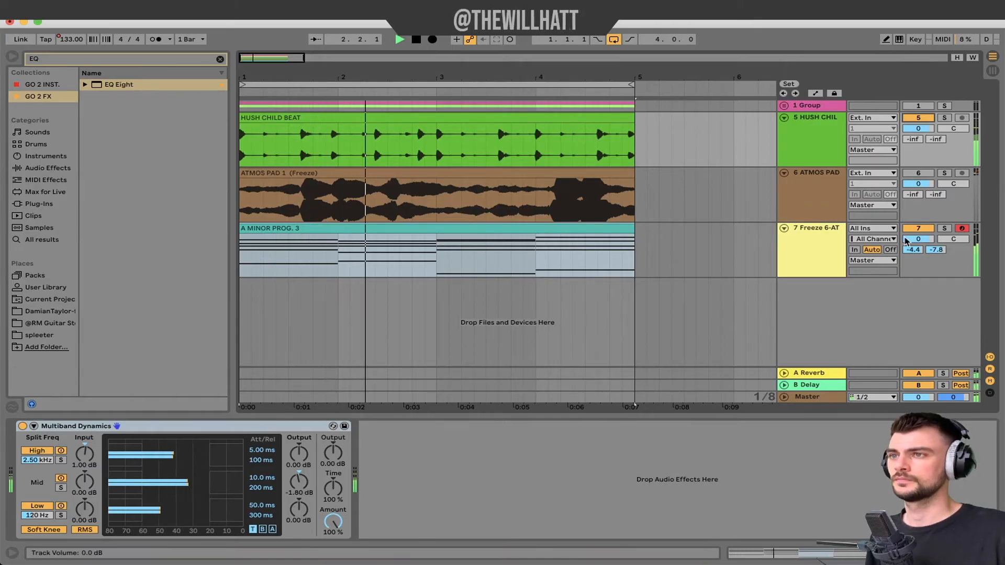
{"action": "left_click_drag", "start_coordinate": [918, 239], "coordinate": [918, 246]}
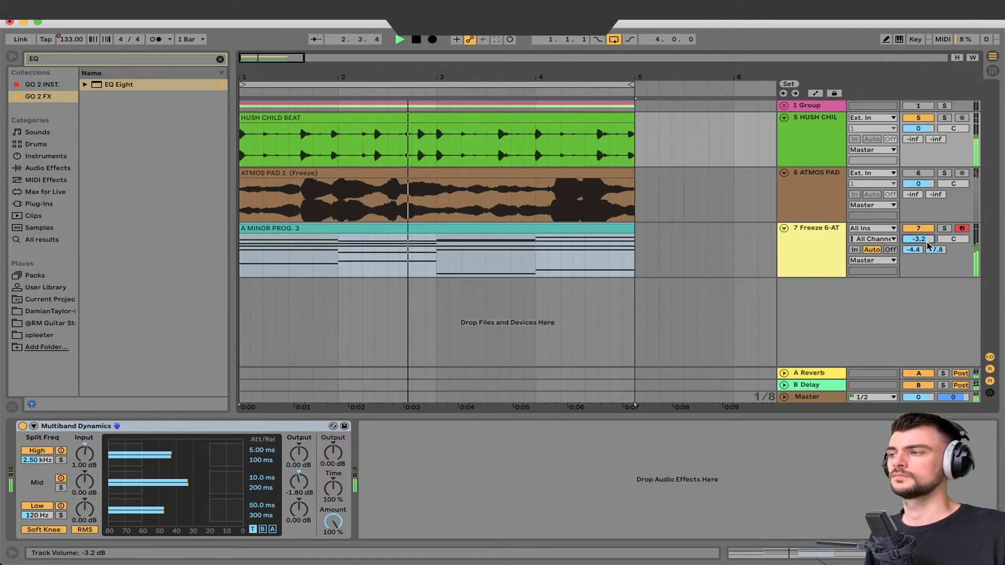
{"action": "left_click", "coordinate": [826, 254]}
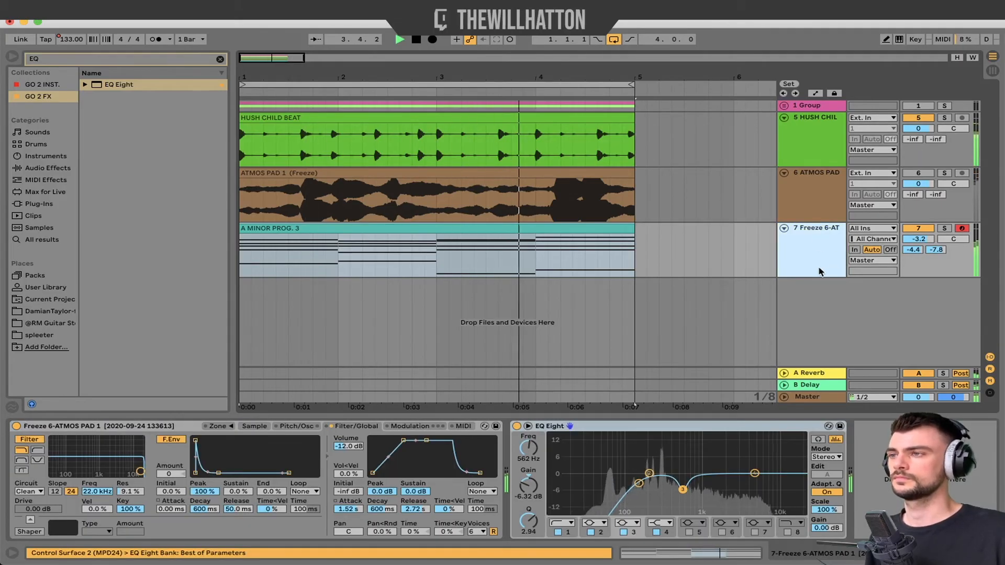
Step: Solo the flattened ATMOS PAD track and play it back by itself
{"action": "key", "text": "space"}
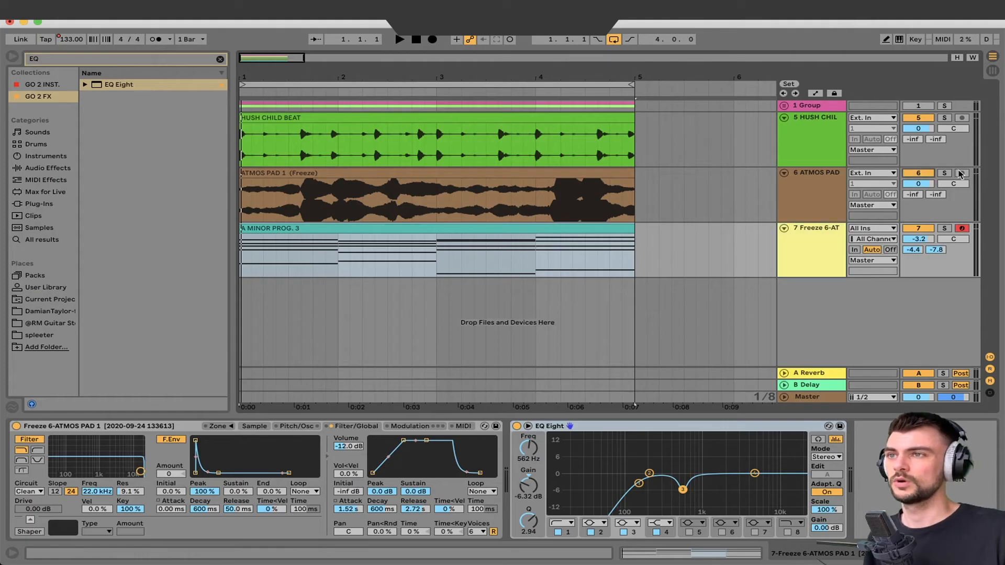
{"action": "left_click", "coordinate": [945, 173]}
{"action": "key", "text": "space"}
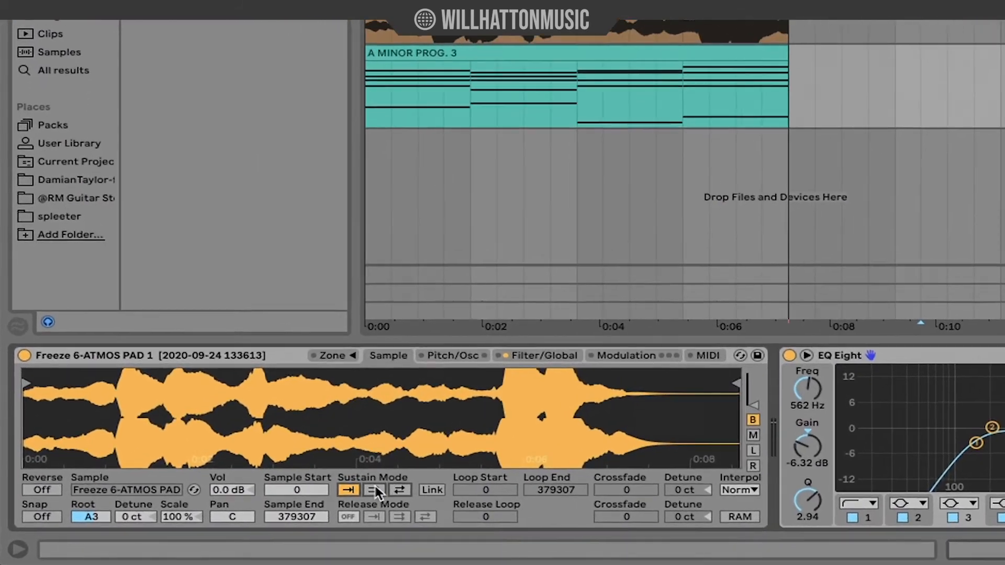
Step: Switch Sampler's sustain mode to forward loop, with the sample start at 48981 and the loop start at 54071
{"action": "left_click", "coordinate": [321, 500]}
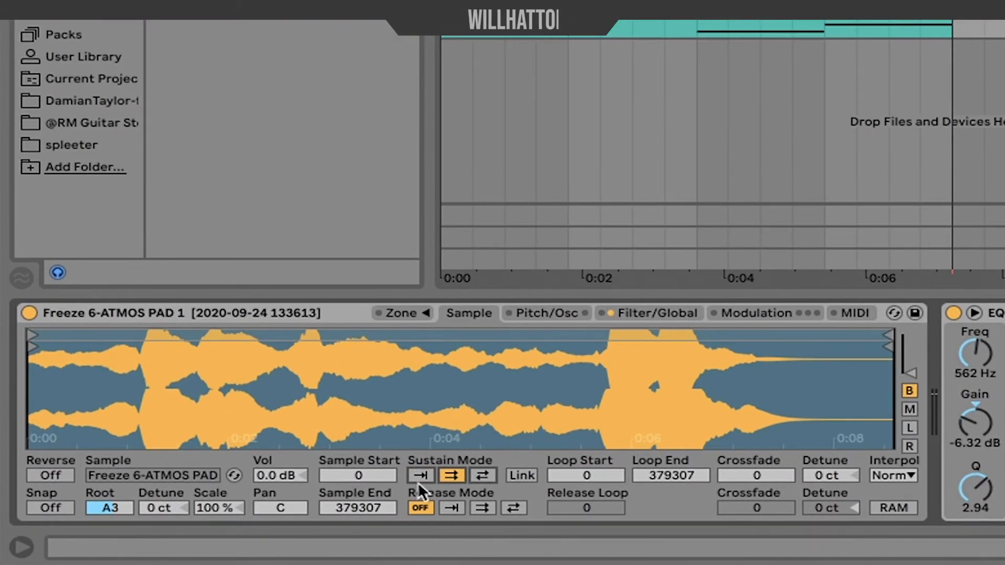
{"action": "left_click_drag", "start_coordinate": [376, 478], "coordinate": [376, 420]}
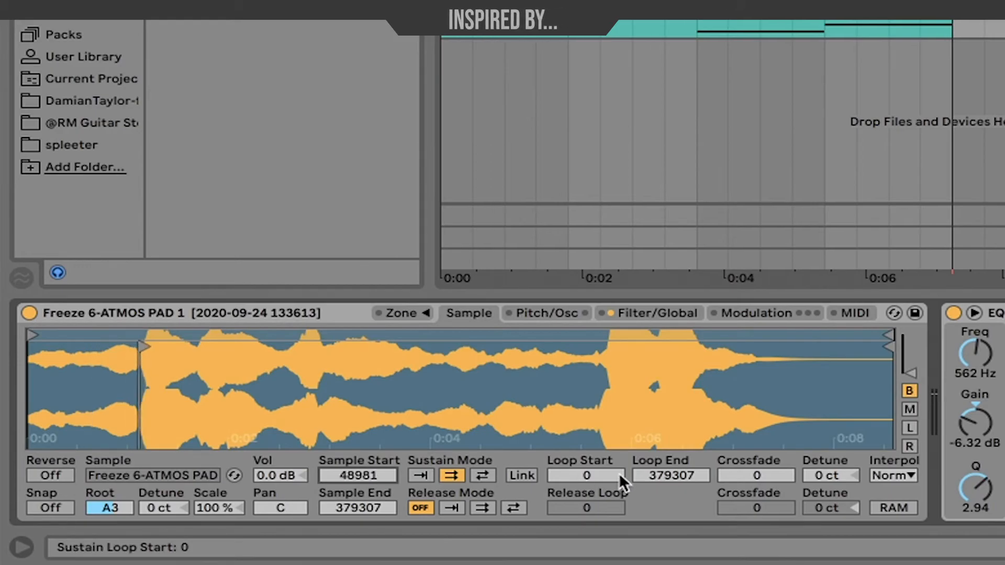
{"action": "left_click_drag", "start_coordinate": [586, 475], "coordinate": [586, 414]}
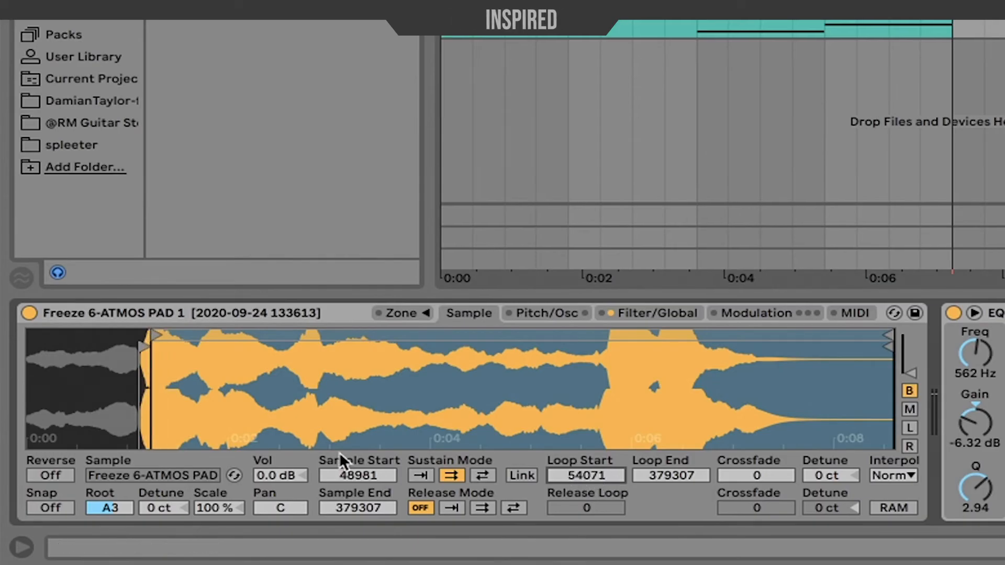
Step: Shorten Sampler's sustain loop to end at 59882, with a crossfade of 49 and the sample start at 33816
{"action": "left_click_drag", "start_coordinate": [675, 476], "coordinate": [674, 553]}
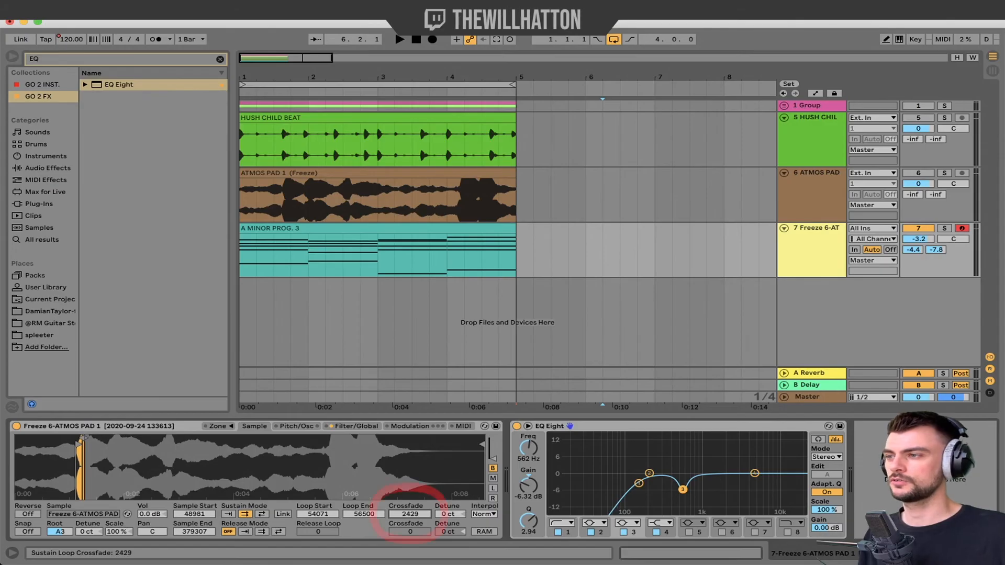
{"action": "left_click_drag", "start_coordinate": [410, 514], "coordinate": [410, 547]}
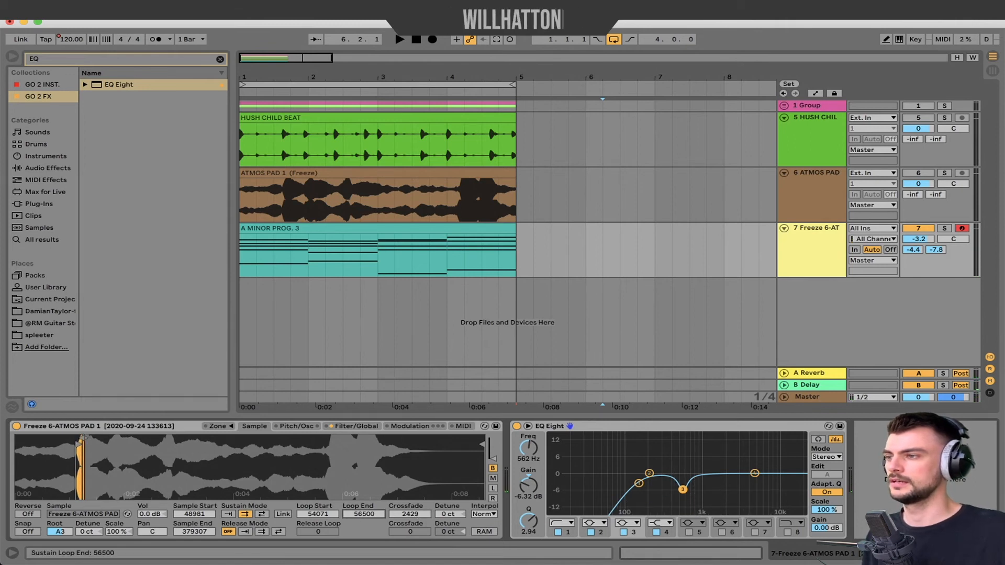
{"action": "mouse_move", "coordinate": [83, 438]}
{"action": "left_mouse_down"}
{"action": "mouse_move", "coordinate": [140, 438]}
{"action": "mouse_move", "coordinate": [82, 437]}
{"action": "left_mouse_up"}
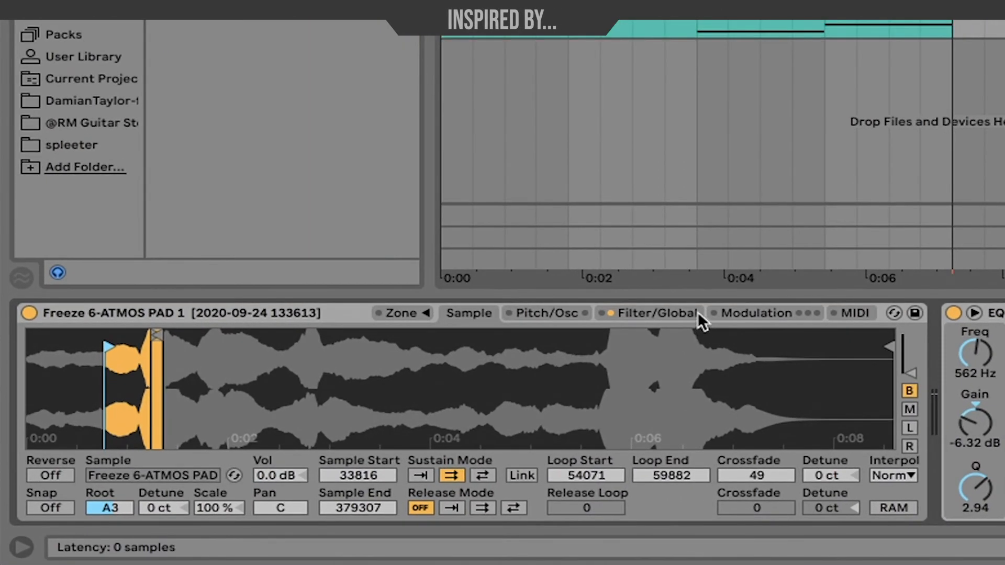
Step: Enable Sampler's LFO 2 with a rising sawtooth shape and a rate of 30.0 Hz
{"action": "left_click", "coordinate": [697, 312]}
{"action": "left_click", "coordinate": [739, 309]}
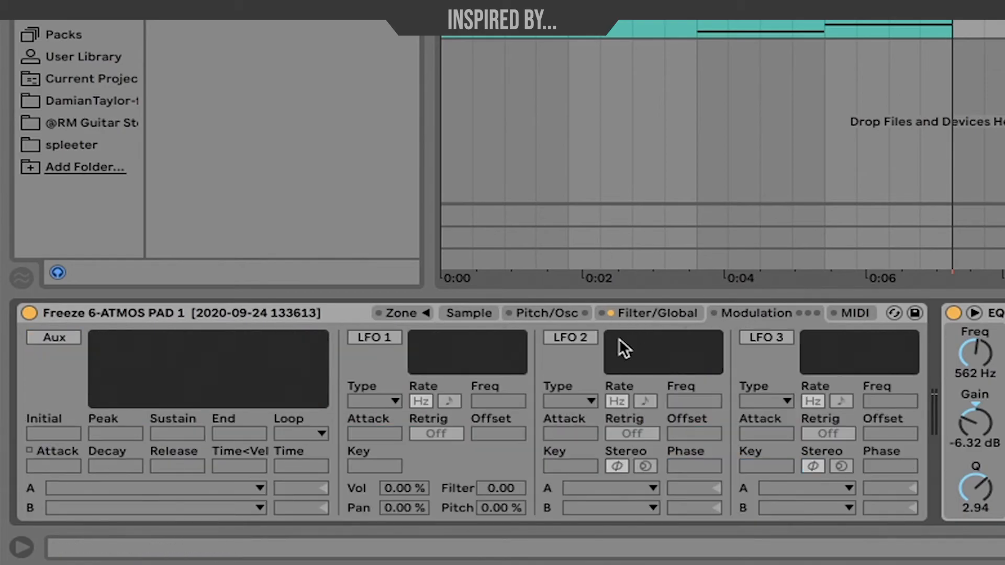
{"action": "left_click", "coordinate": [578, 337]}
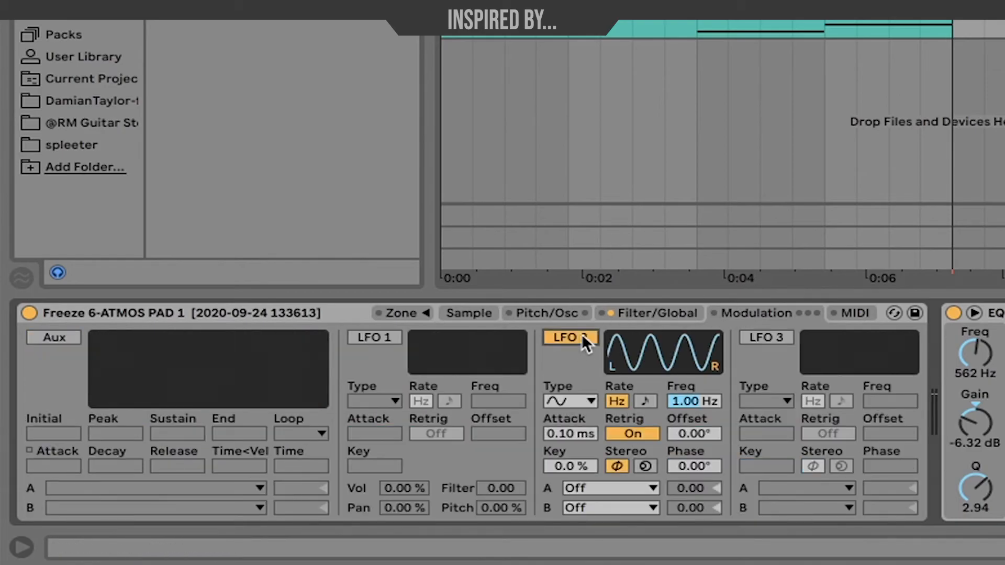
{"action": "left_click", "coordinate": [573, 402]}
{"action": "left_click", "coordinate": [587, 491]}
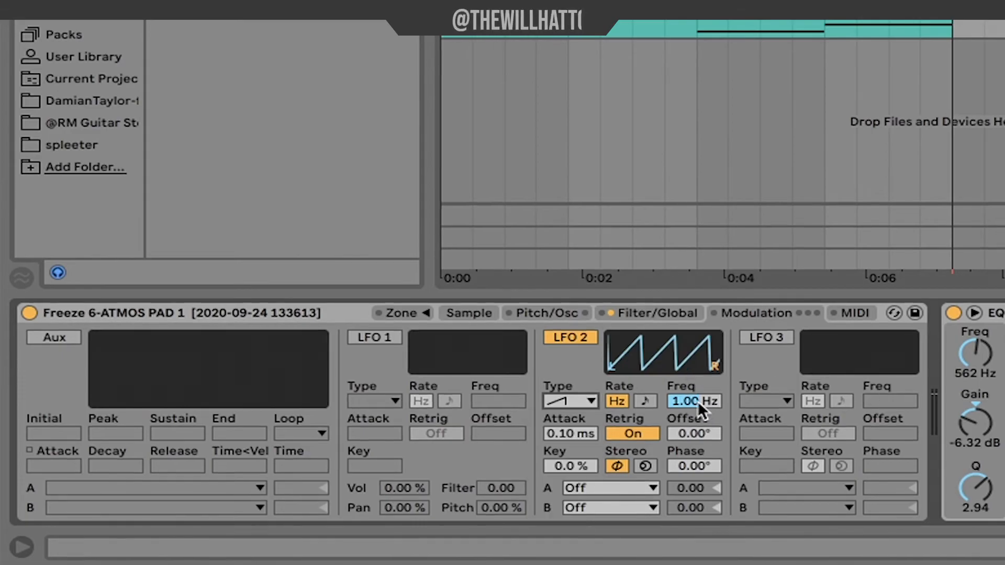
{"action": "left_click_drag", "start_coordinate": [698, 397], "coordinate": [698, 335]}
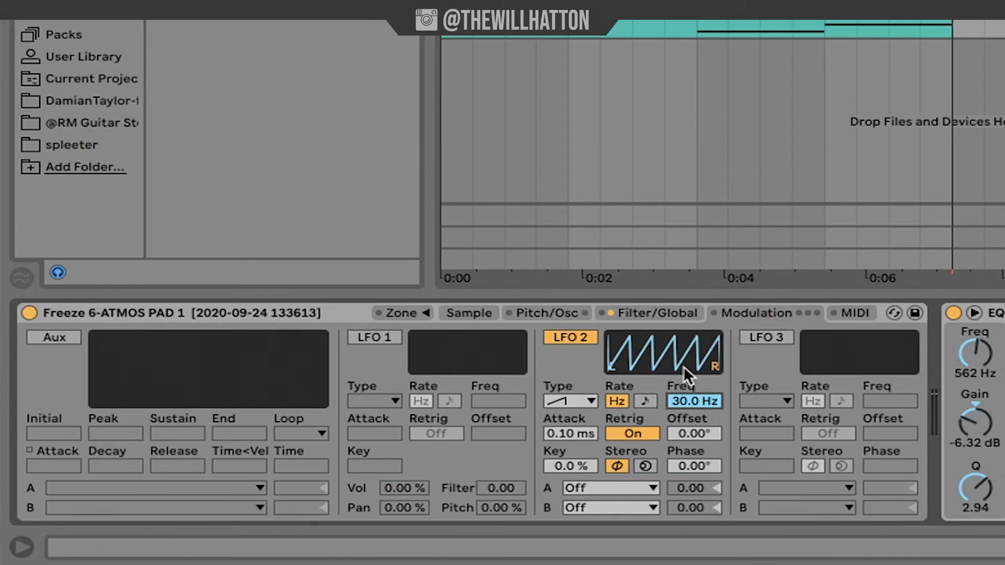
Step: Route LFO 2's destination A to Loop Start with an amount of 100
{"action": "left_click", "coordinate": [603, 488]}
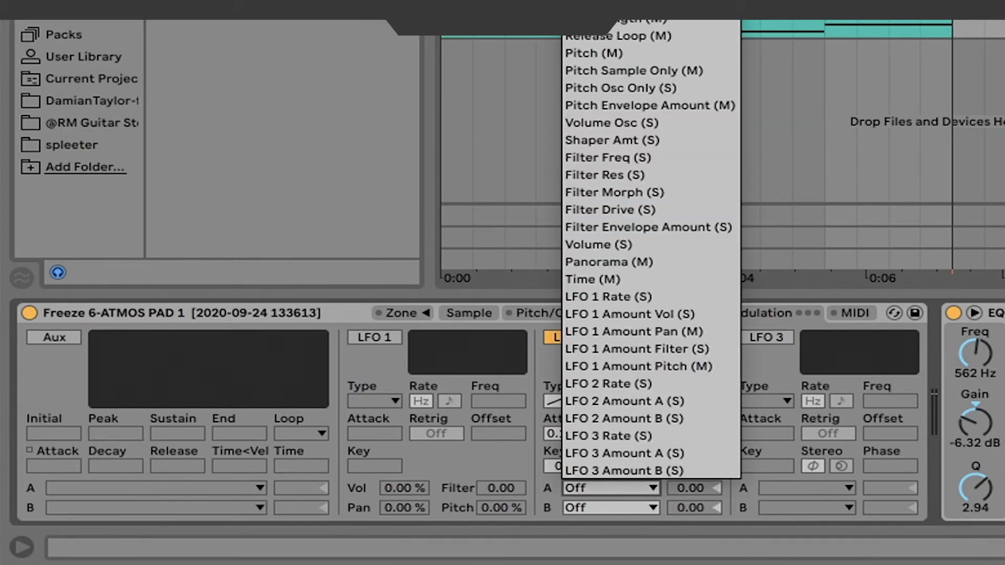
{"action": "left_click", "coordinate": [680, 2]}
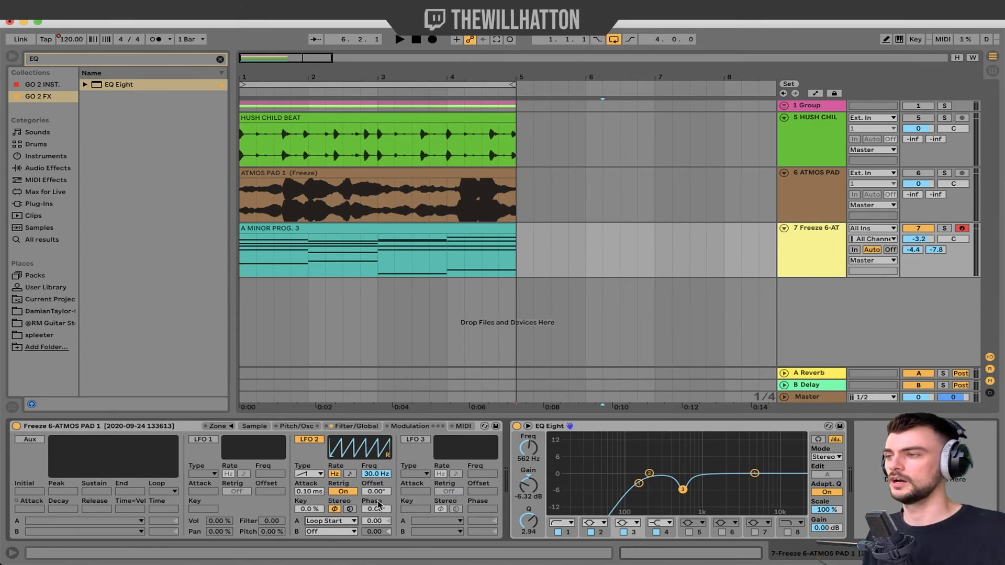
{"action": "left_click_drag", "start_coordinate": [375, 520], "coordinate": [375, 460]}
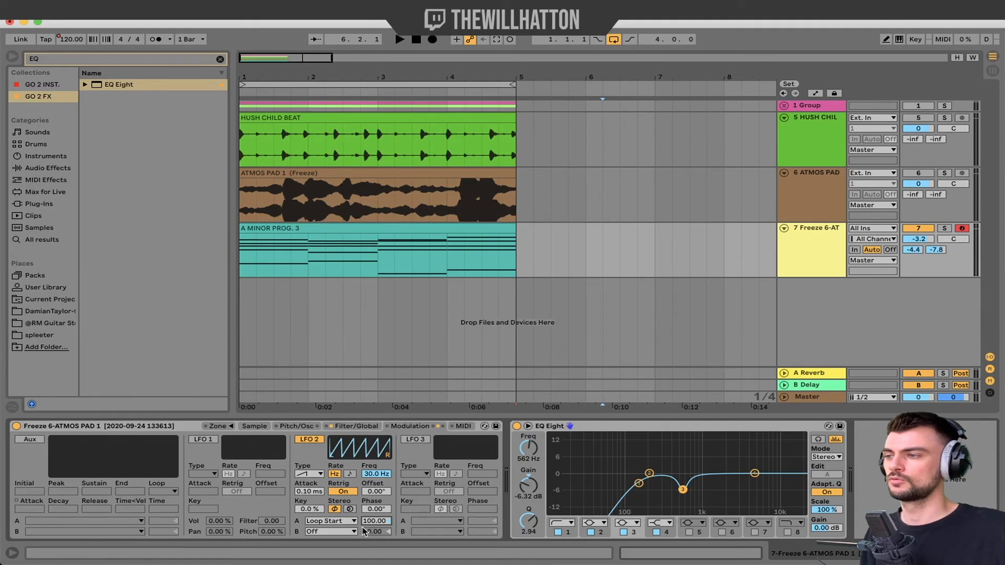
Step: Show Sampler's sample waveform and audition the A MINOR PROG. 3 clip through the looped sample
{"action": "left_click", "coordinate": [255, 426]}
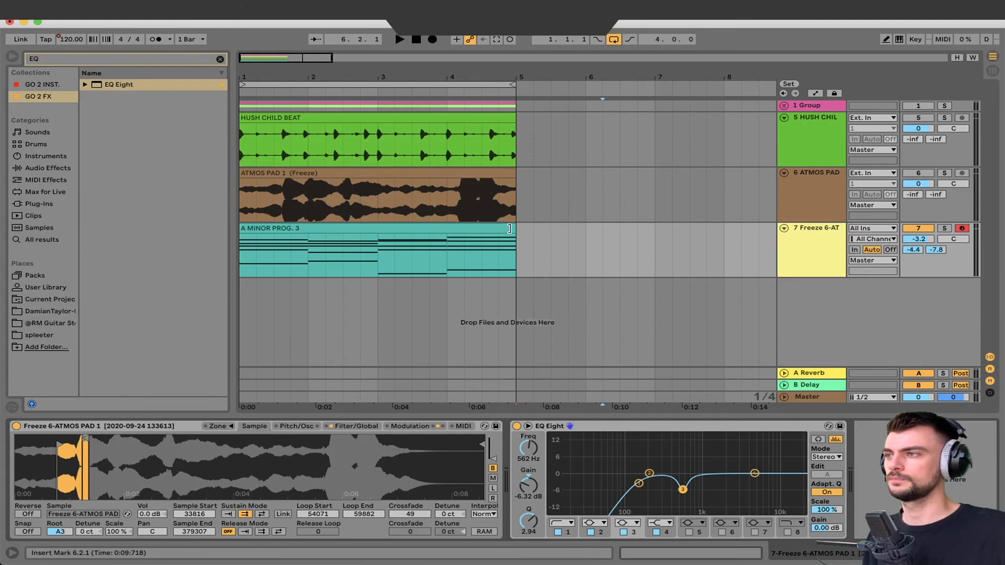
{"action": "left_click", "coordinate": [420, 228]}
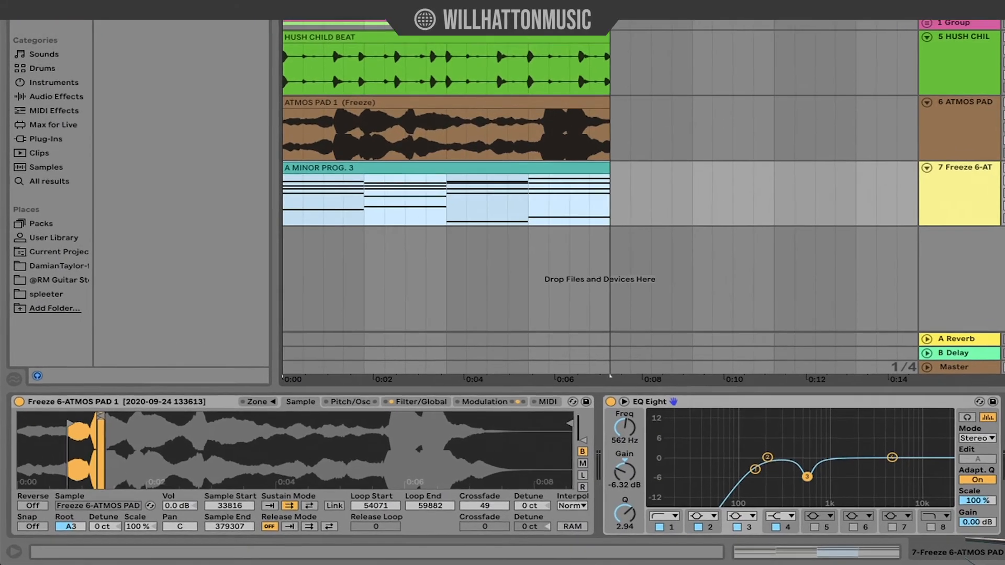
{"action": "key", "text": "space"}
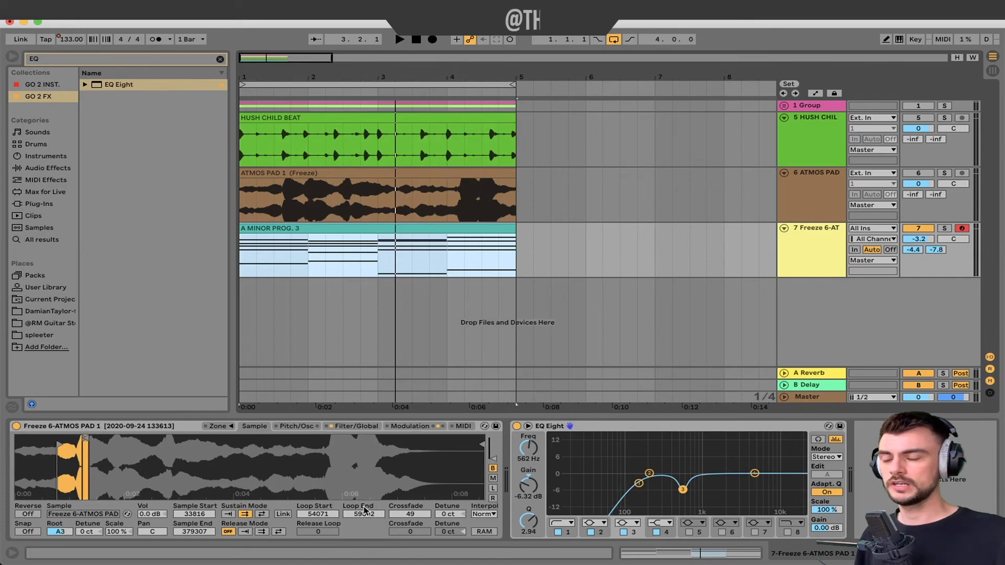
Step: Try a shorter sustain loop ending at 57630 and play the chords
{"action": "left_click_drag", "start_coordinate": [365, 516], "coordinate": [365, 521]}
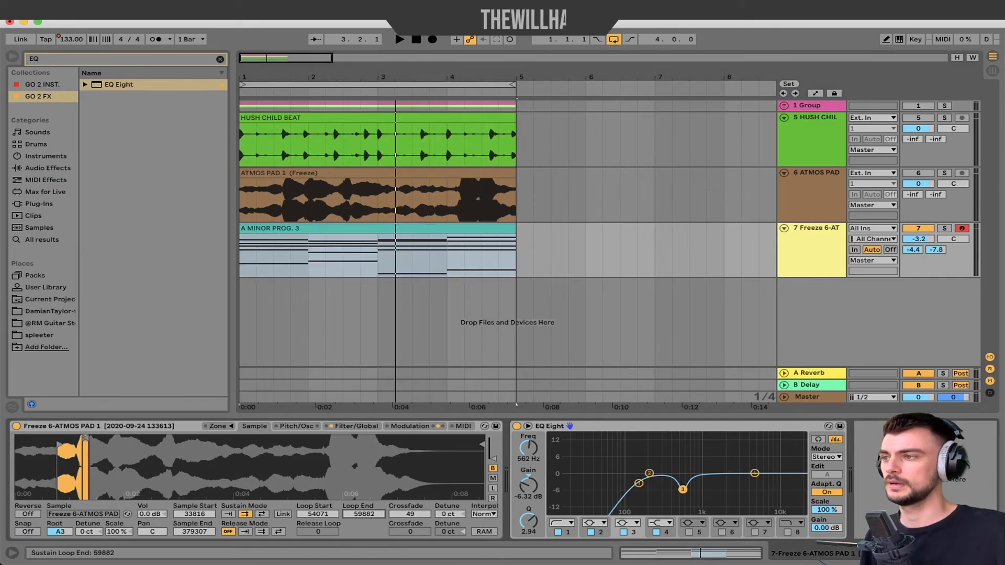
{"action": "key", "text": "space"}
{"action": "key", "text": "Down"}
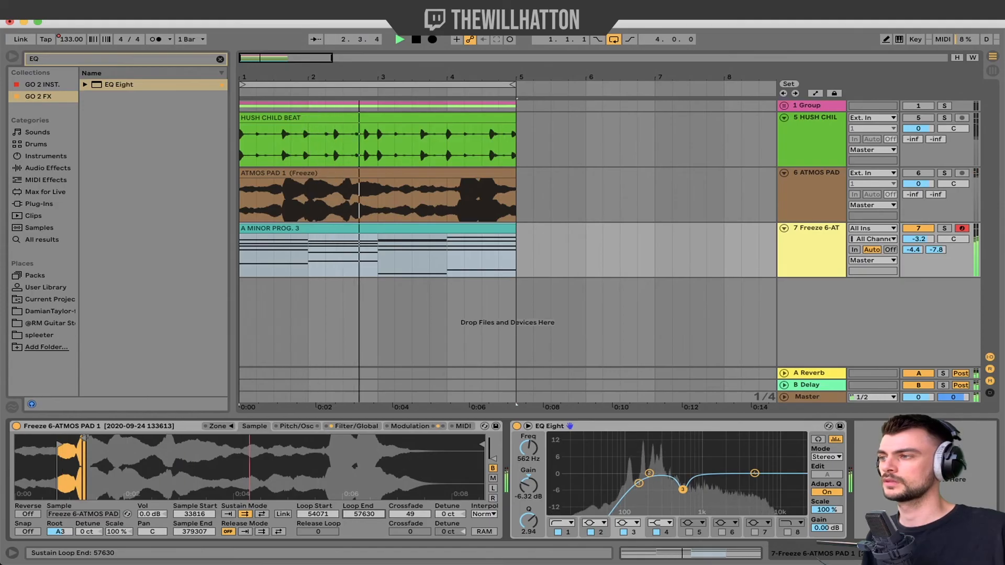
{"action": "key", "text": "space"}
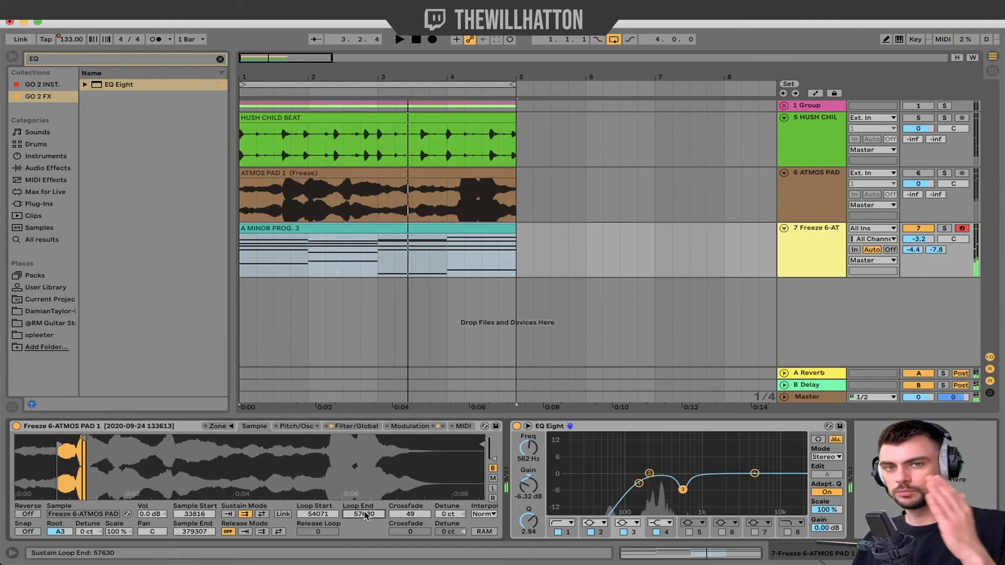
Step: Try a longer sustain loop ending at 79588 and play the chords
{"action": "left_click_drag", "start_coordinate": [365, 515], "coordinate": [366, 497]}
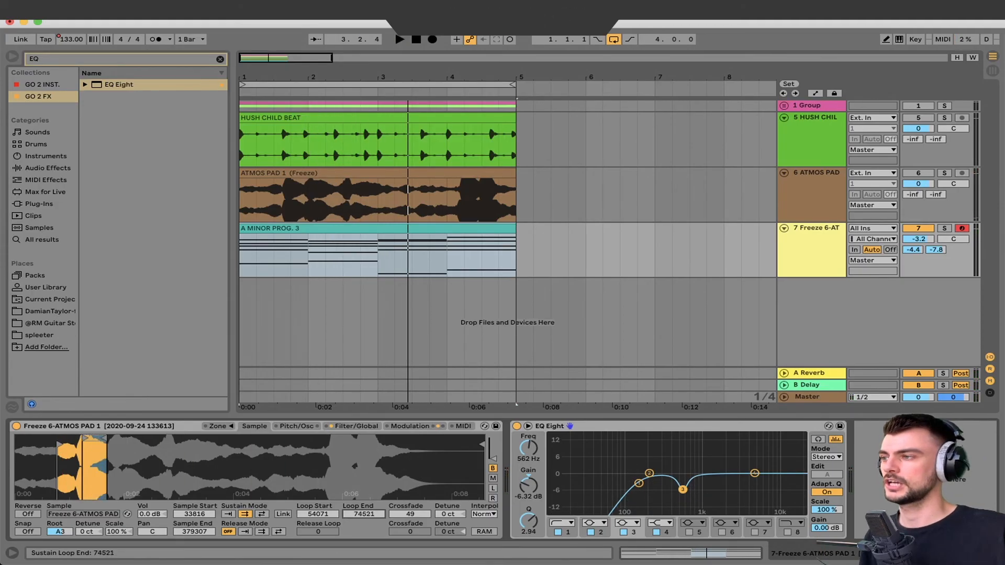
{"action": "key", "text": "space"}
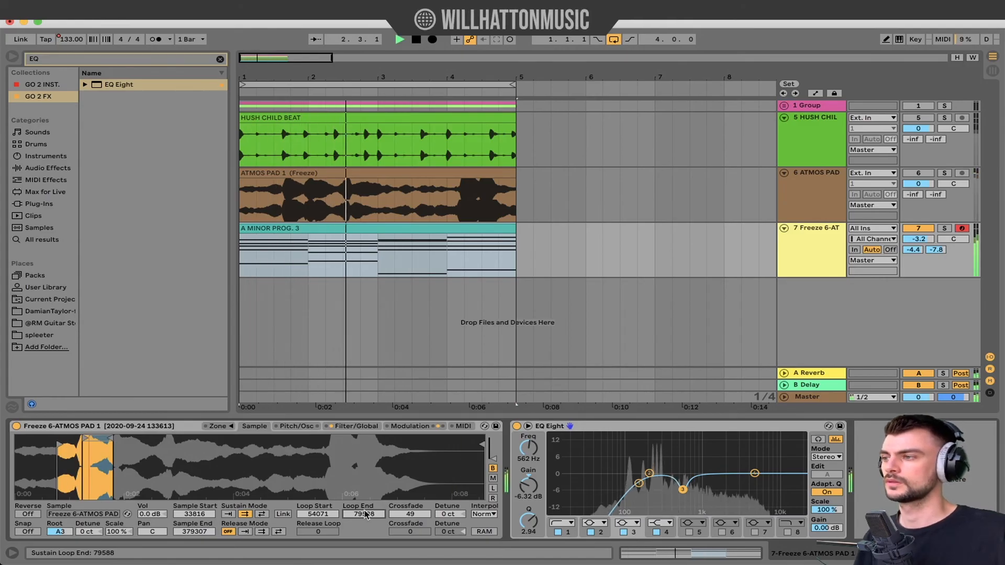
{"action": "key", "text": "space"}
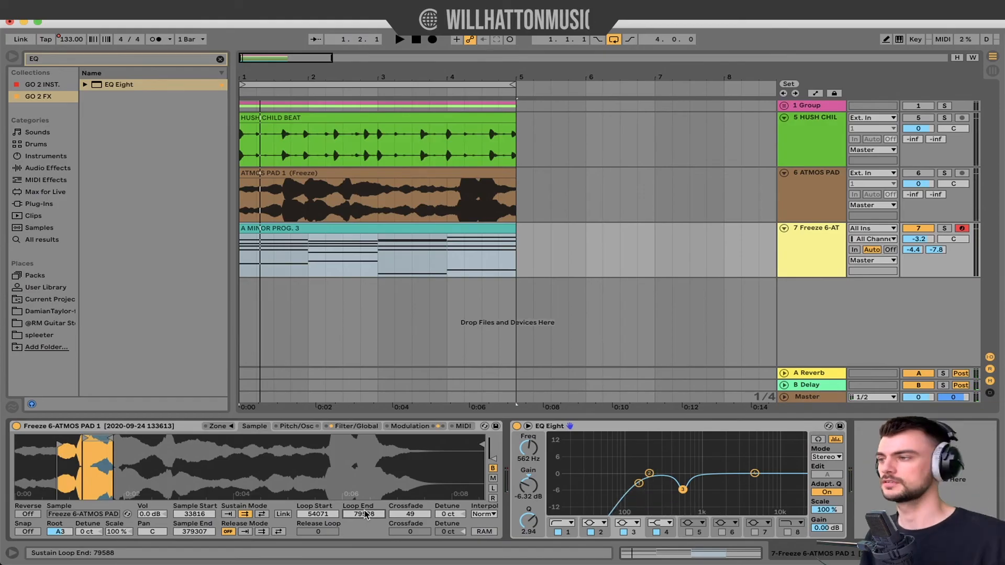
Step: Set Sampler's loop end to 59320, crossfade to 5249 and sample end to 302094 while auditioning the chords
{"action": "left_click_drag", "start_coordinate": [367, 515], "coordinate": [366, 532]}
{"action": "key", "text": "space"}
{"action": "left_click_drag", "start_coordinate": [483, 446], "coordinate": [383, 469]}
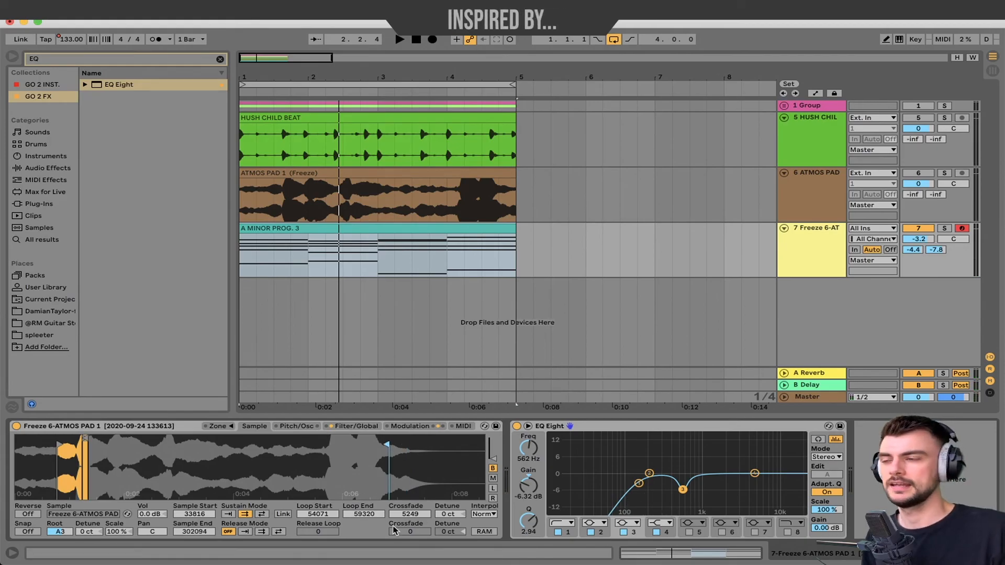
{"action": "key", "text": "space"}
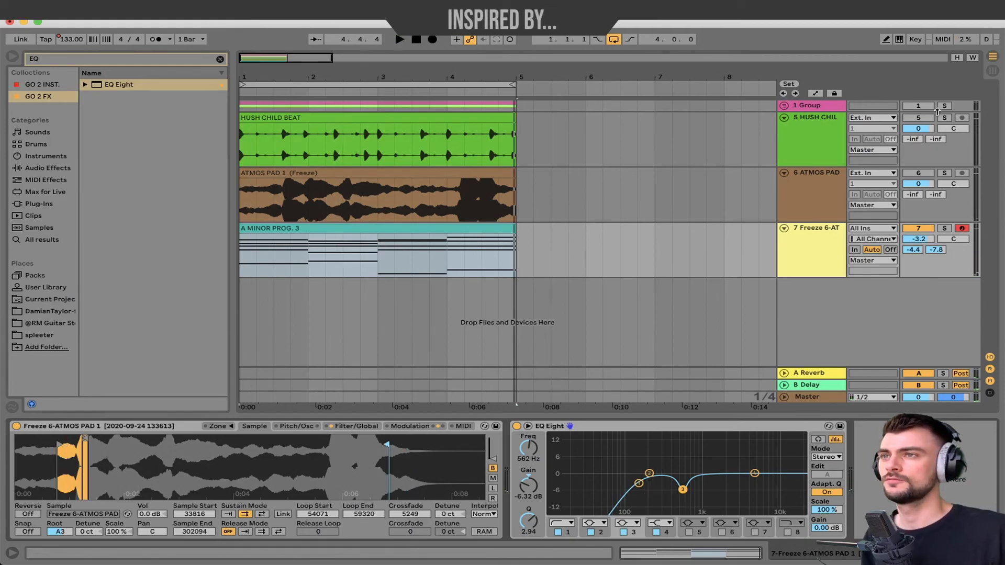
Step: Unmute the HUSH CHILD BEAT track and mute it again
{"action": "left_click", "coordinate": [923, 118]}
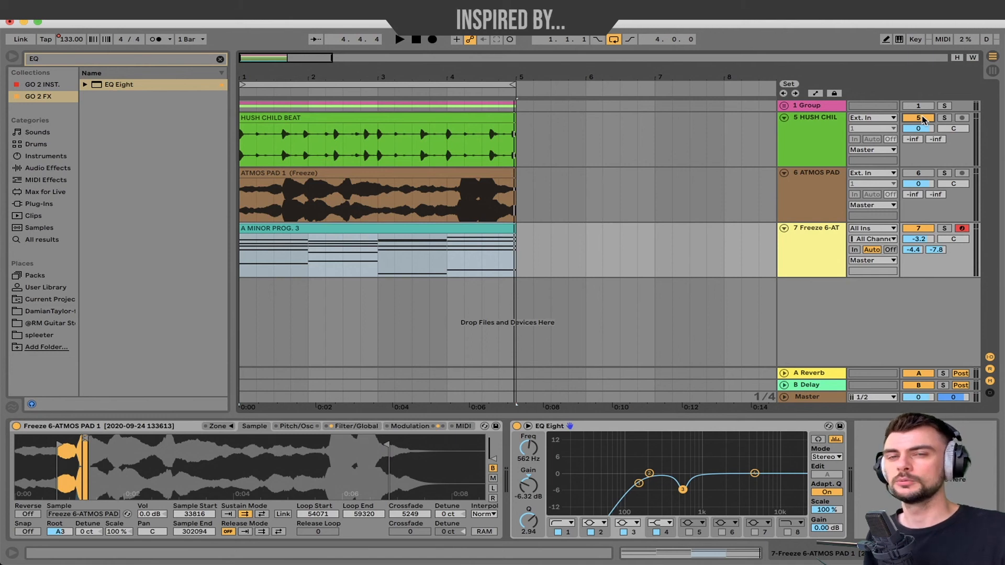
{"action": "left_click", "coordinate": [922, 119]}
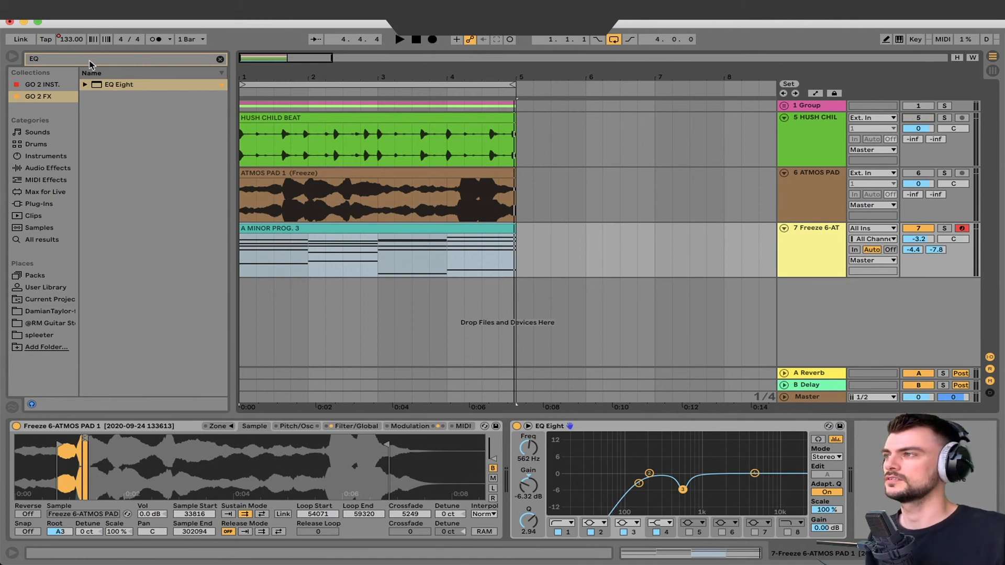
Step: Search the browser for COMP and add the Compressor to the Freeze 6-ATMOS PAD 1 track after EQ Eight
{"action": "key", "text": "super+f"}
{"action": "type", "text": "COMP"}
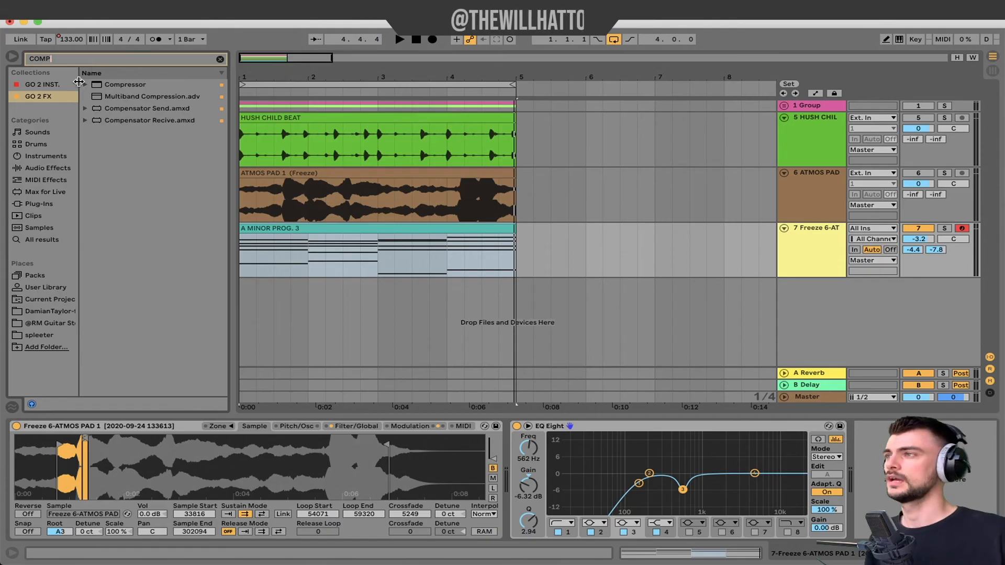
{"action": "key", "text": "Down"}
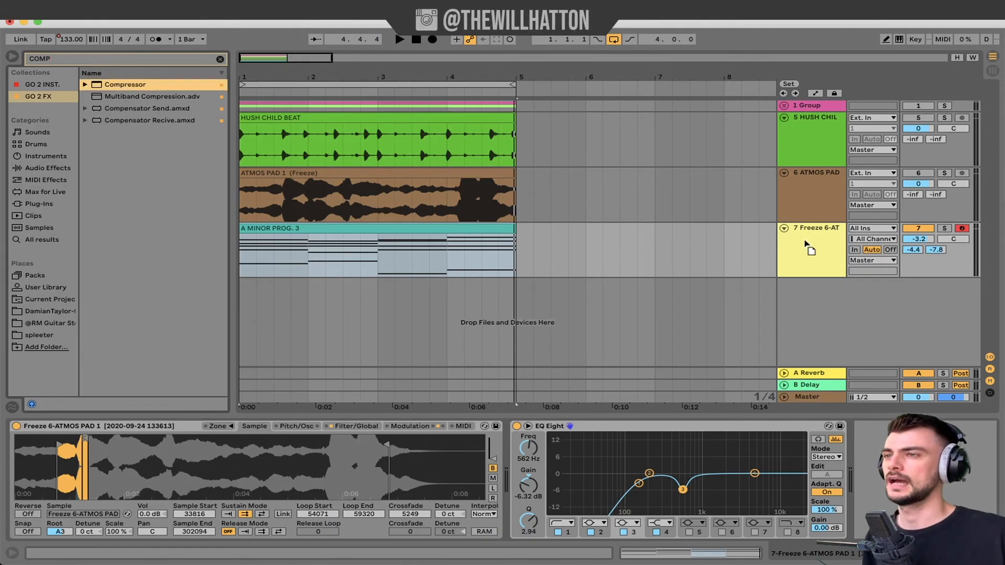
{"action": "left_click_drag", "start_coordinate": [809, 248], "coordinate": [810, 250]}
Step: Enable the Compressor's sidechain and set its audio source to 5-HUSH CHILD BEAT
{"action": "left_click", "coordinate": [841, 427]}
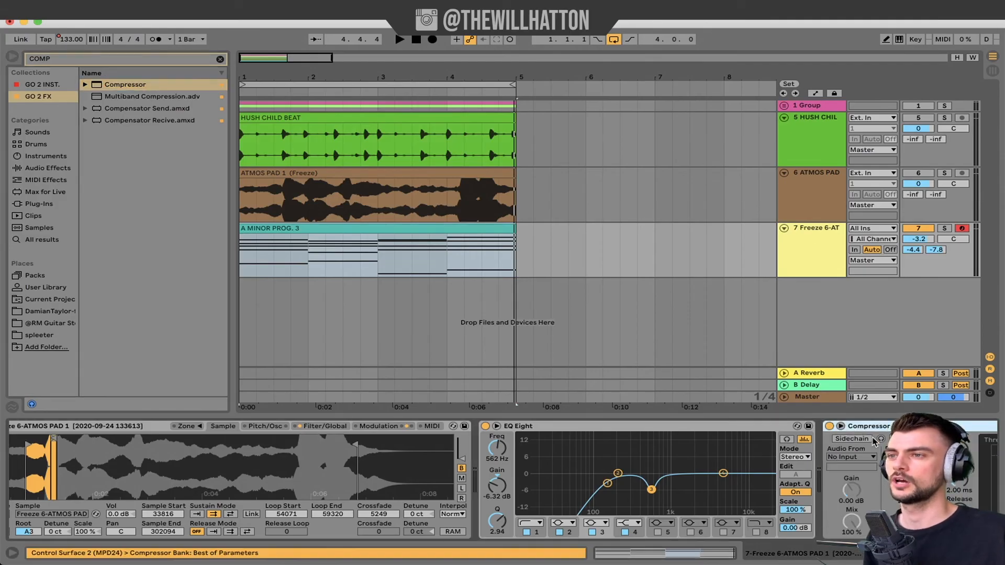
{"action": "left_click", "coordinate": [853, 457]}
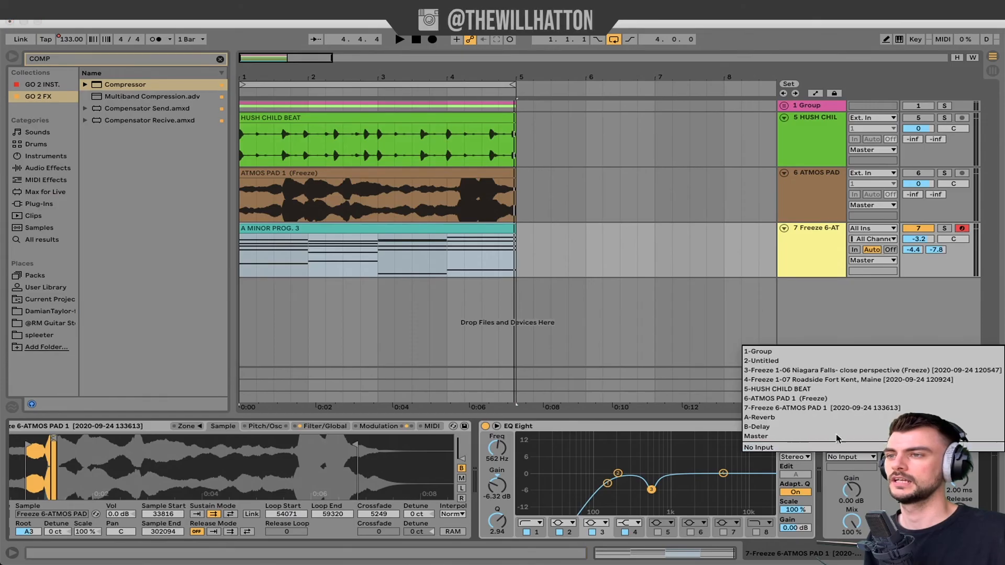
{"action": "left_click", "coordinate": [802, 390]}
Step: Solo the HUSH CHILD BEAT track for playback and set the Compressor's attack to 0.10 ms and release to 280 ms
{"action": "left_click", "coordinate": [944, 118]}
{"action": "key", "text": "space"}
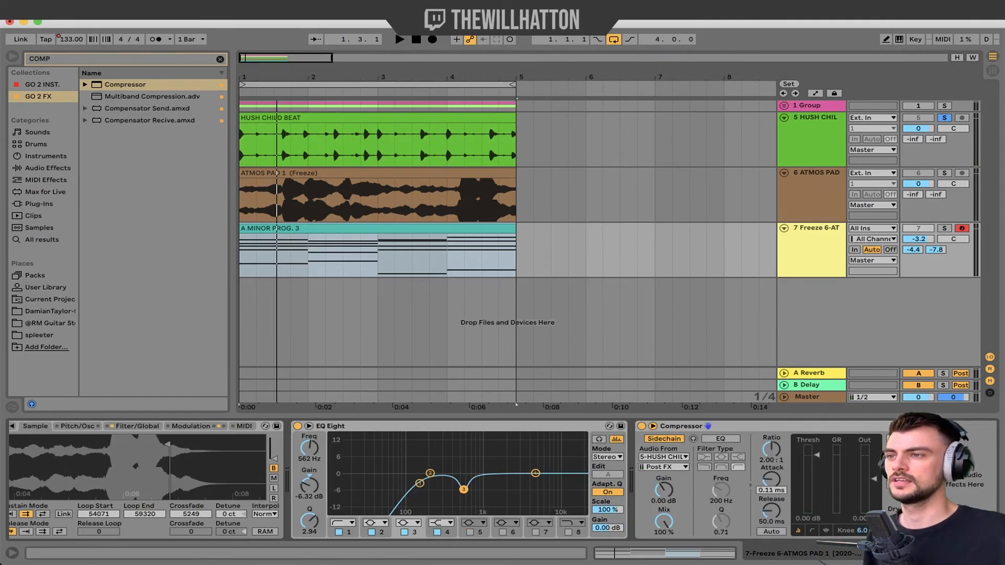
{"action": "left_click_drag", "start_coordinate": [777, 518], "coordinate": [777, 502]}
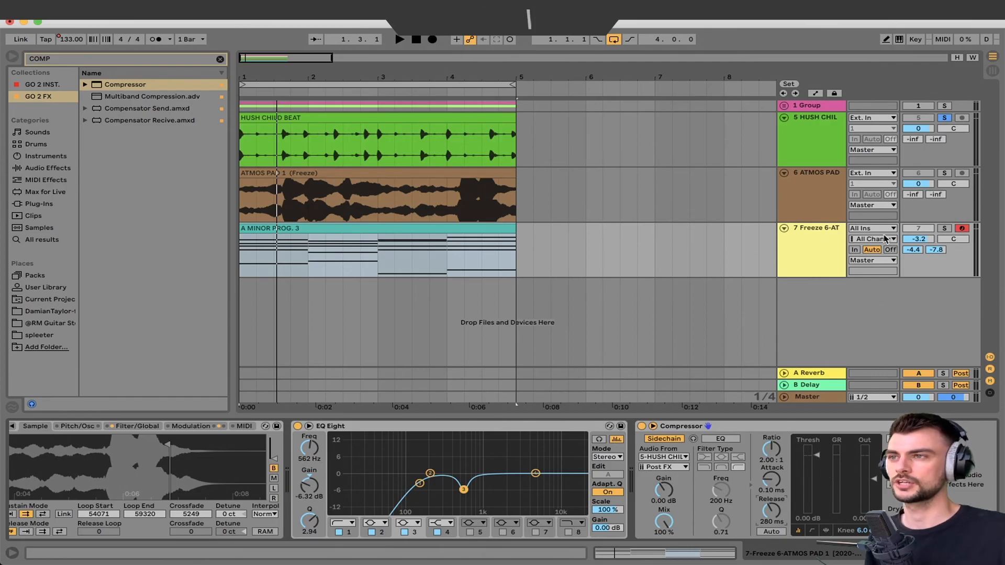
Step: Solo the Freeze 6-ATMOS PAD 1 track and lower the Compressor's threshold to -34.2 dB while playing the chords
{"action": "left_click", "coordinate": [944, 228]}
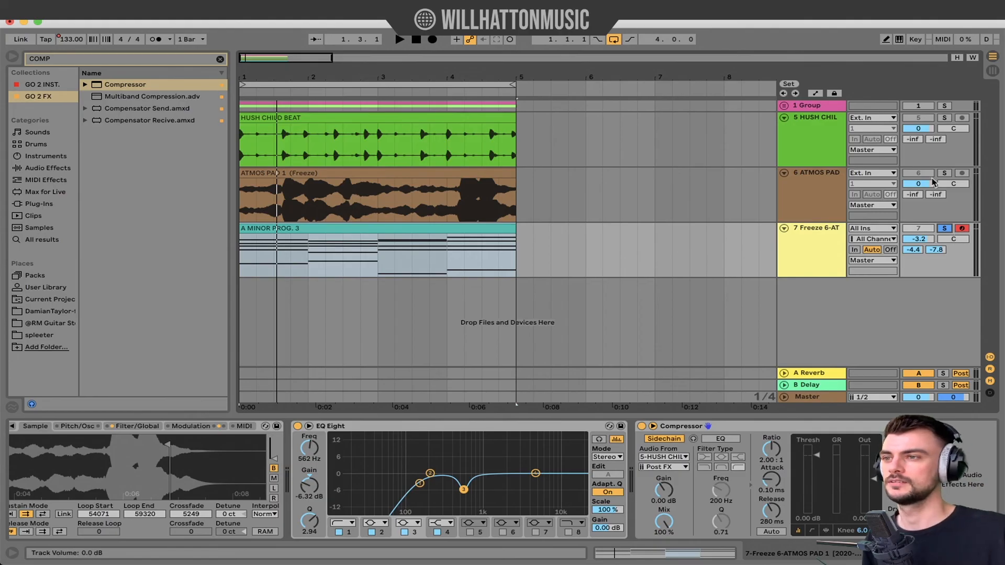
{"action": "key", "text": "space"}
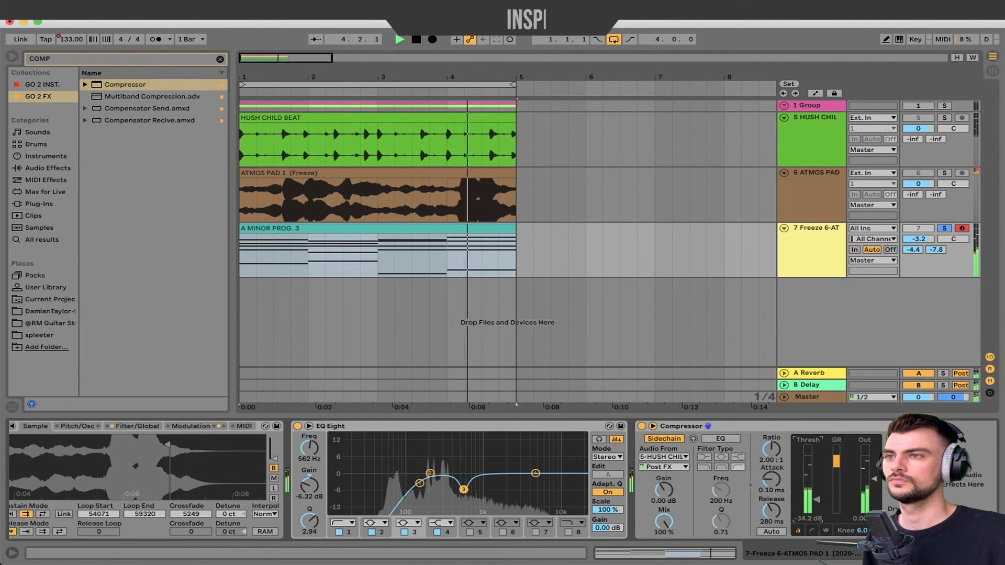
{"action": "key", "text": "space"}
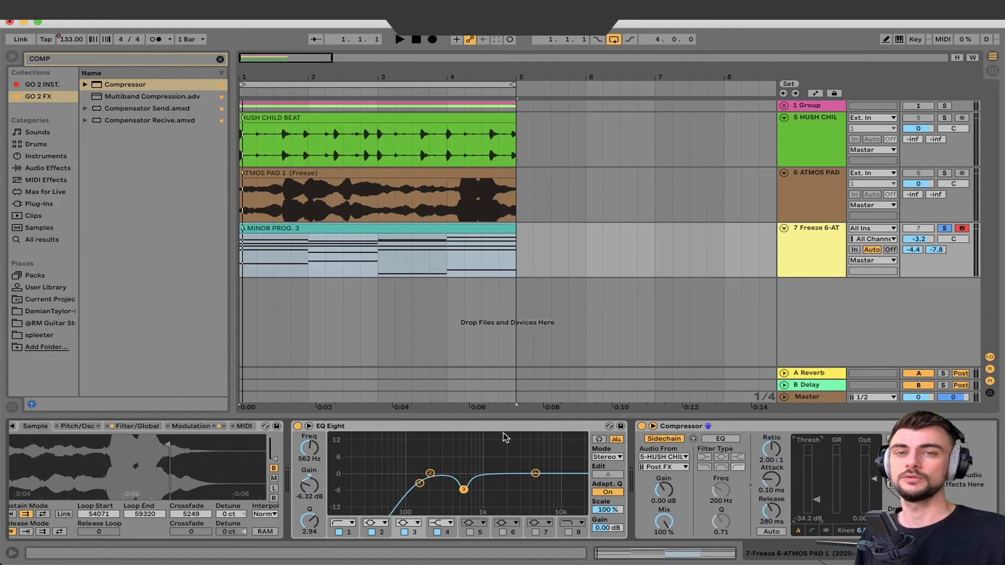
Step: Play the pad with the beat, raise EQ Eight's low-cut frequency and set band 4 to about 13.5 kHz with 2.85 dB gain
{"action": "key", "text": "space"}
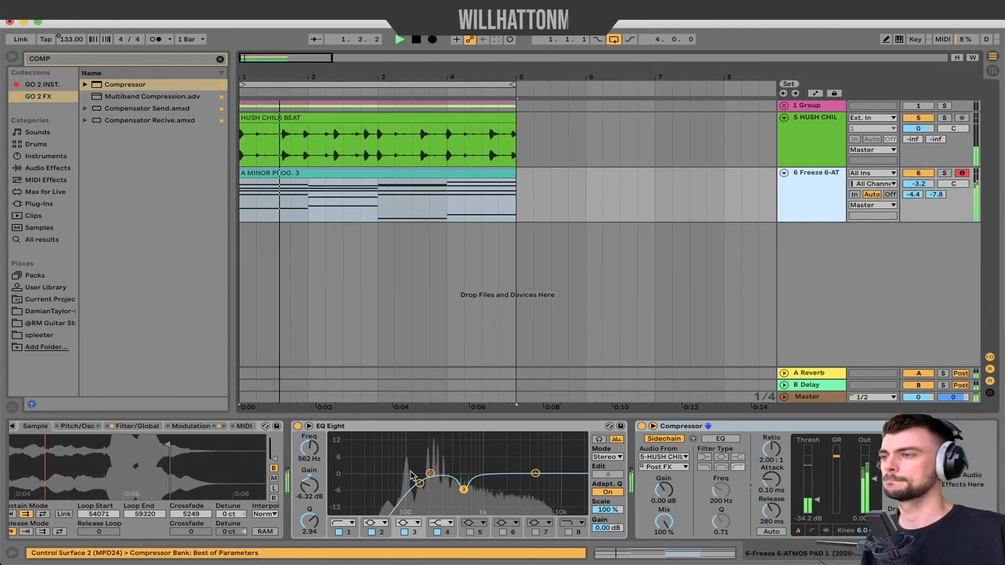
{"action": "left_click_drag", "start_coordinate": [419, 483], "coordinate": [433, 483]}
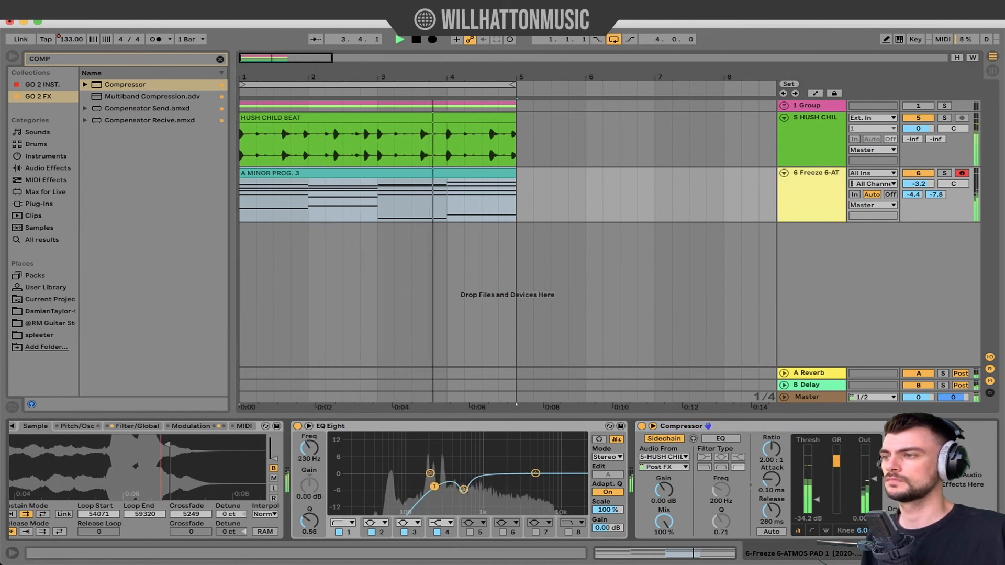
{"action": "left_click_drag", "start_coordinate": [535, 474], "coordinate": [510, 494]}
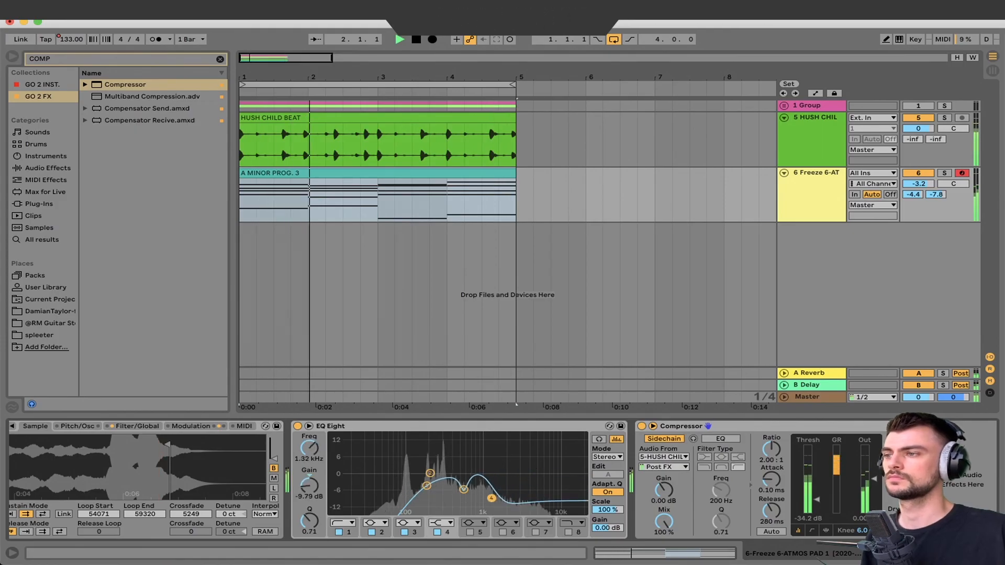
{"action": "left_click_drag", "start_coordinate": [473, 504], "coordinate": [529, 501]}
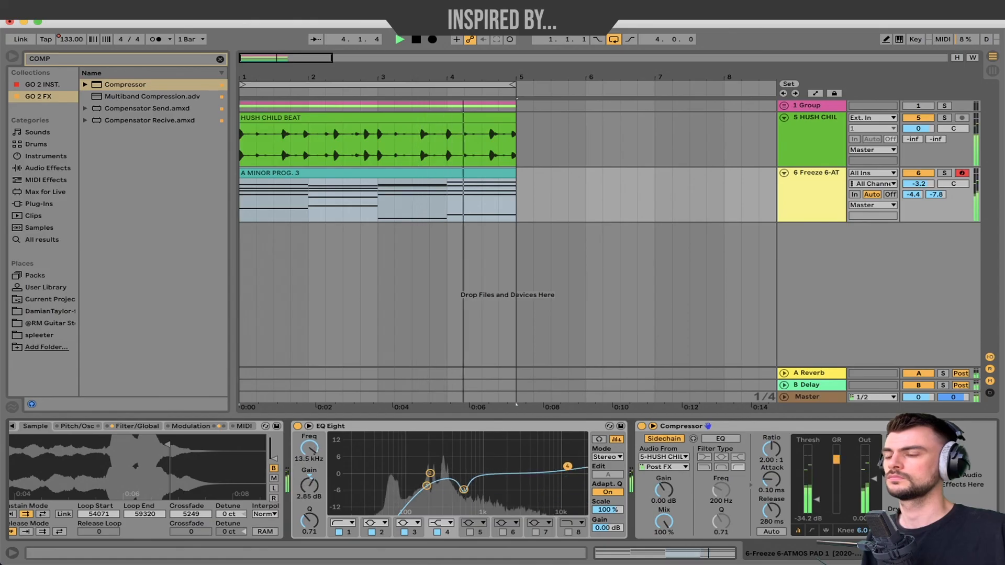